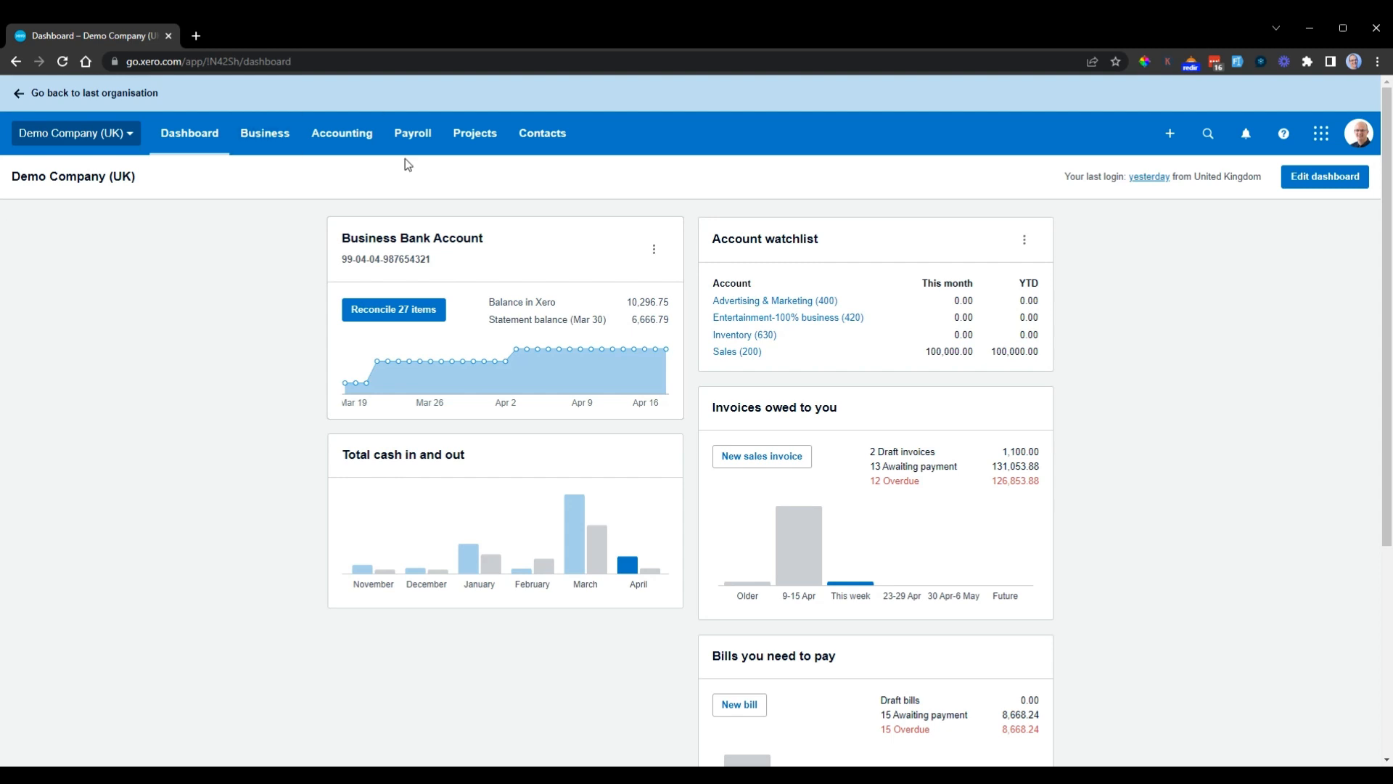
Step: Open the send-statement page for the customer Basket Case from the customer contacts
click(551, 140)
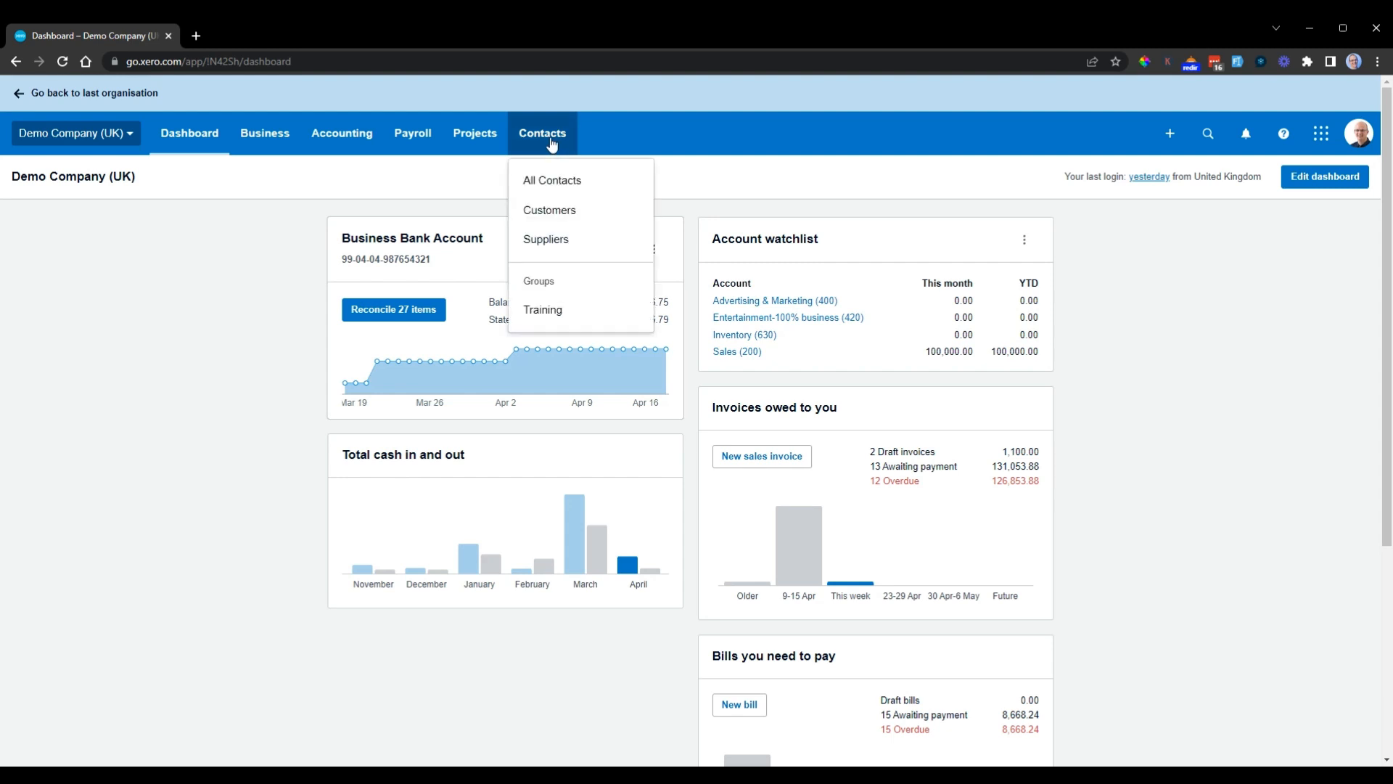
click(597, 210)
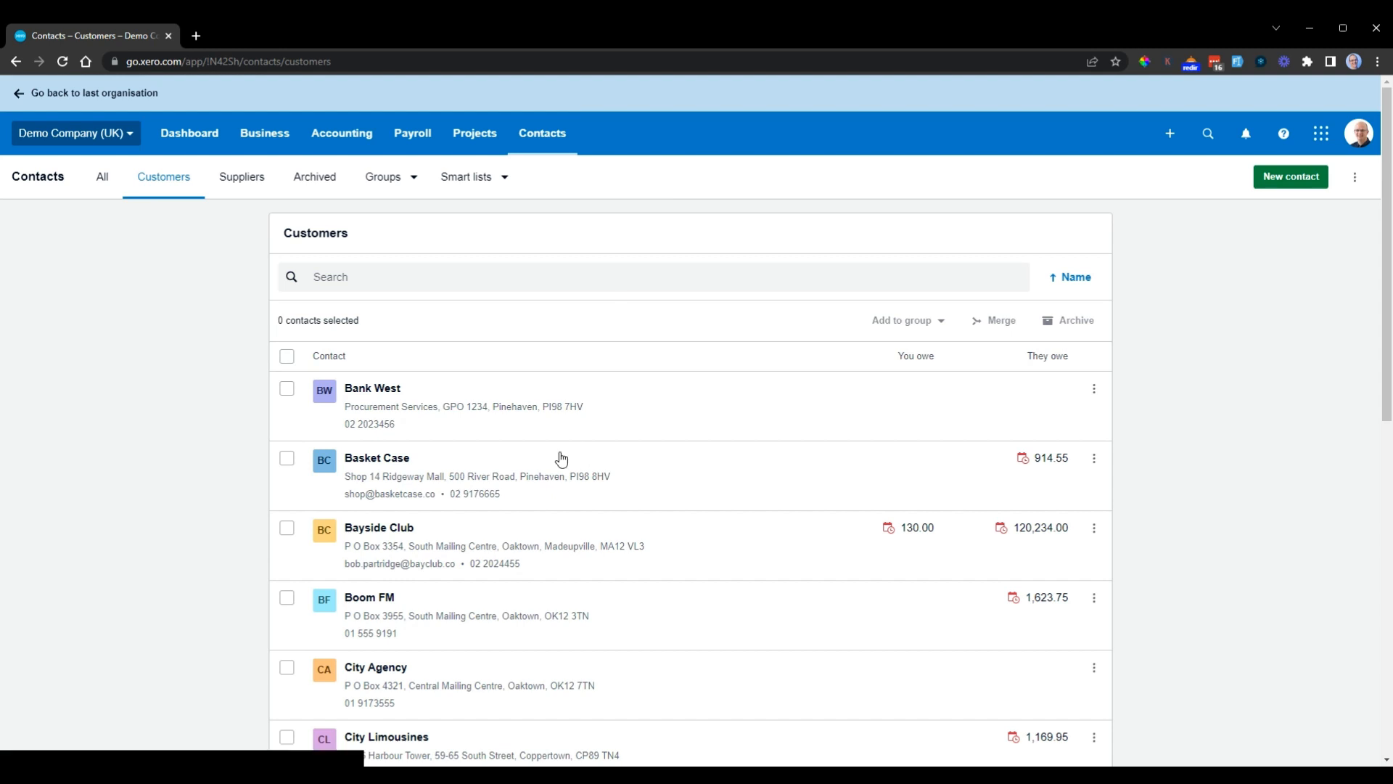
scroll(475, 456, down, 1)
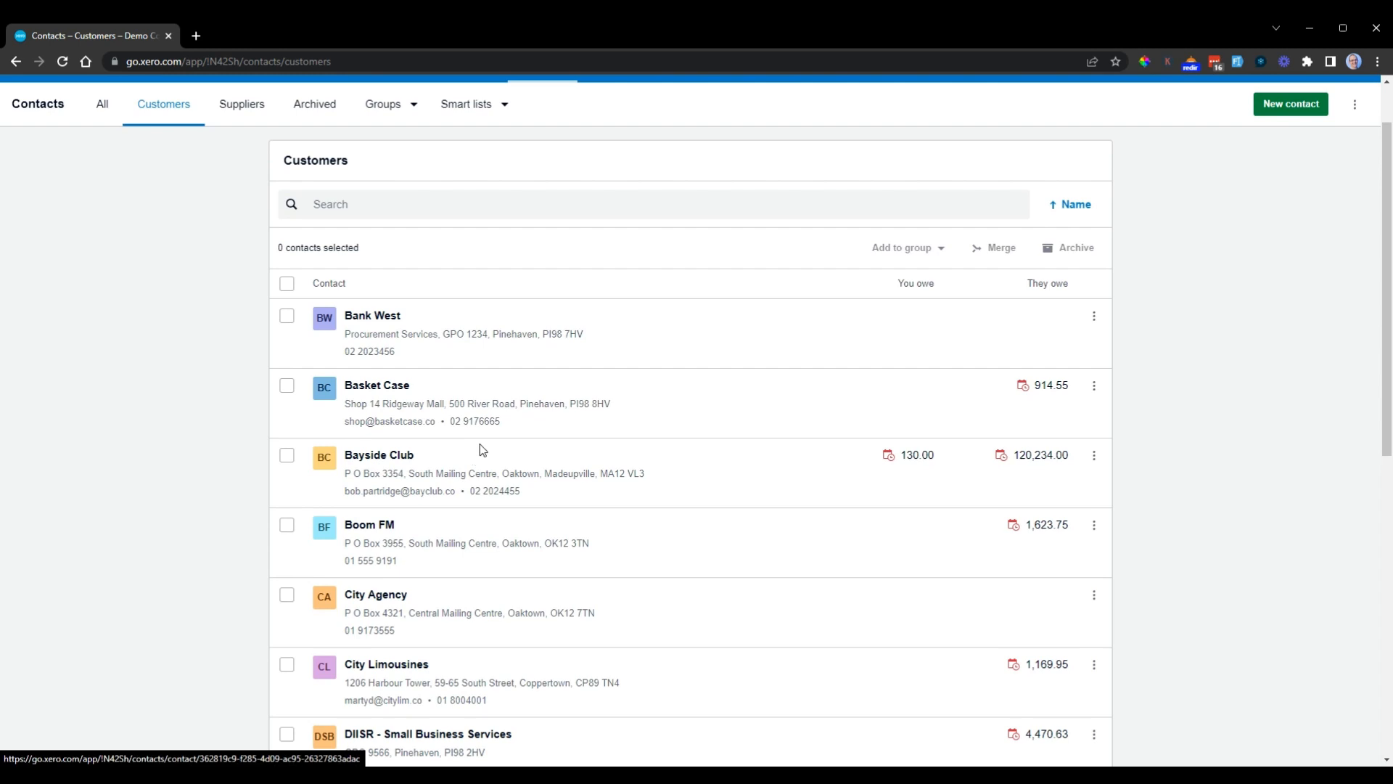
click(377, 393)
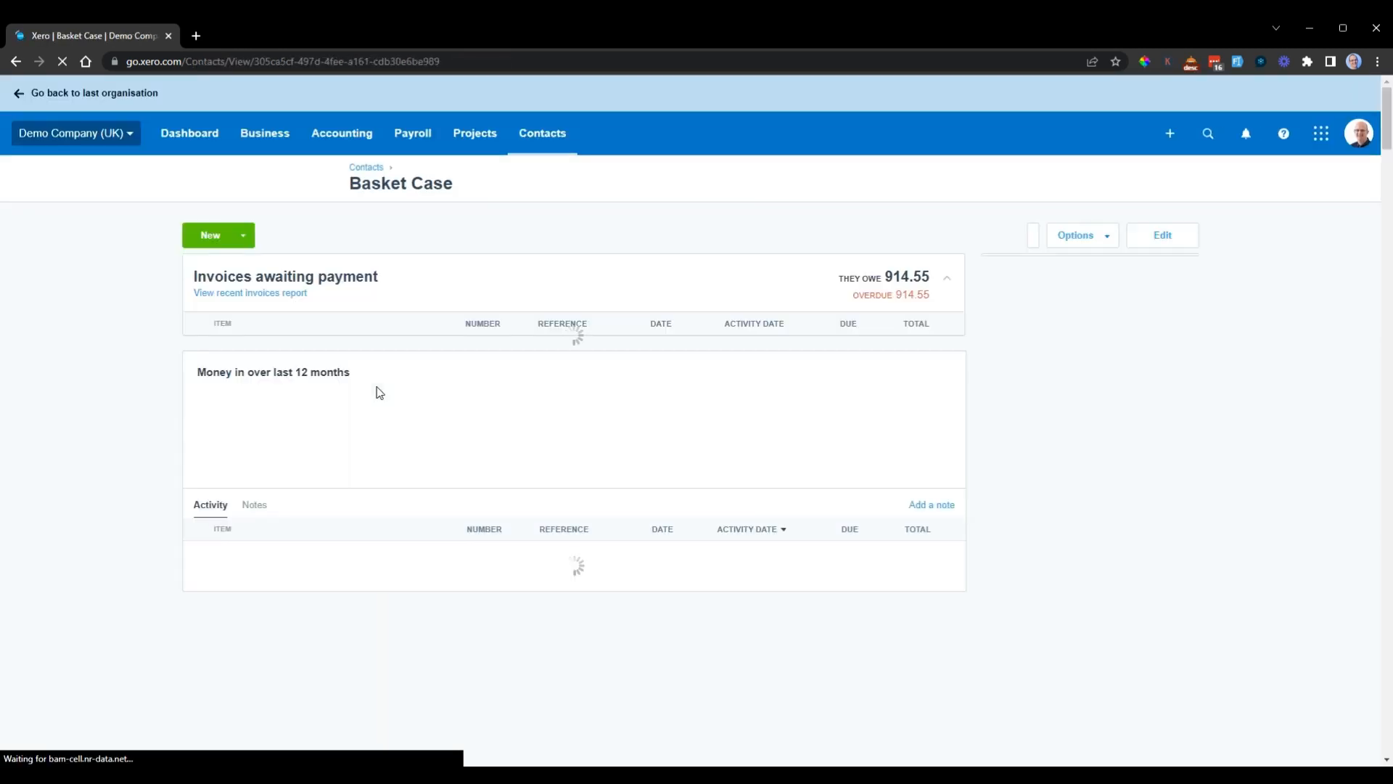
click(1110, 240)
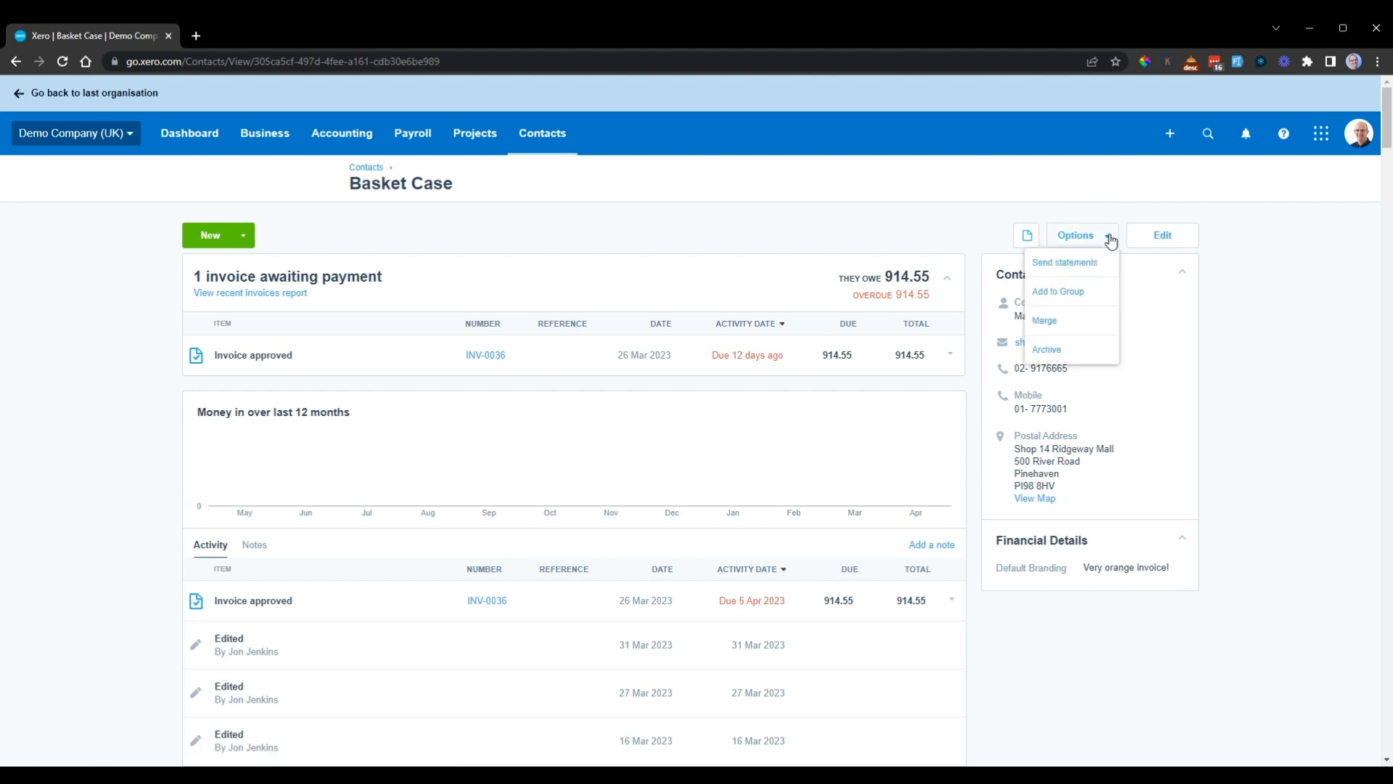
click(1059, 270)
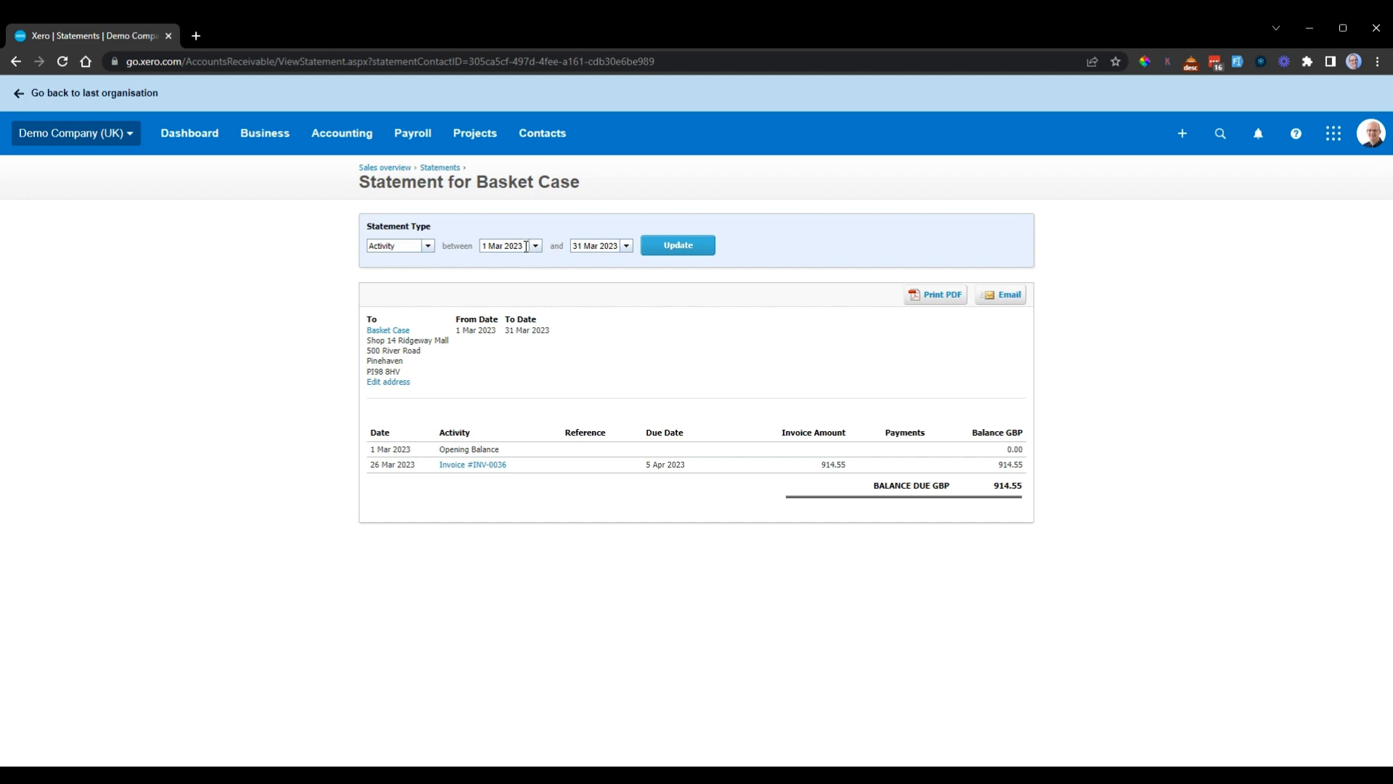
Step: Set the Basket Case statement to the Outstanding type, default its date to today's date, and update it
drag(477, 183, 601, 185)
click(575, 217)
drag(525, 247, 477, 251)
click(511, 224)
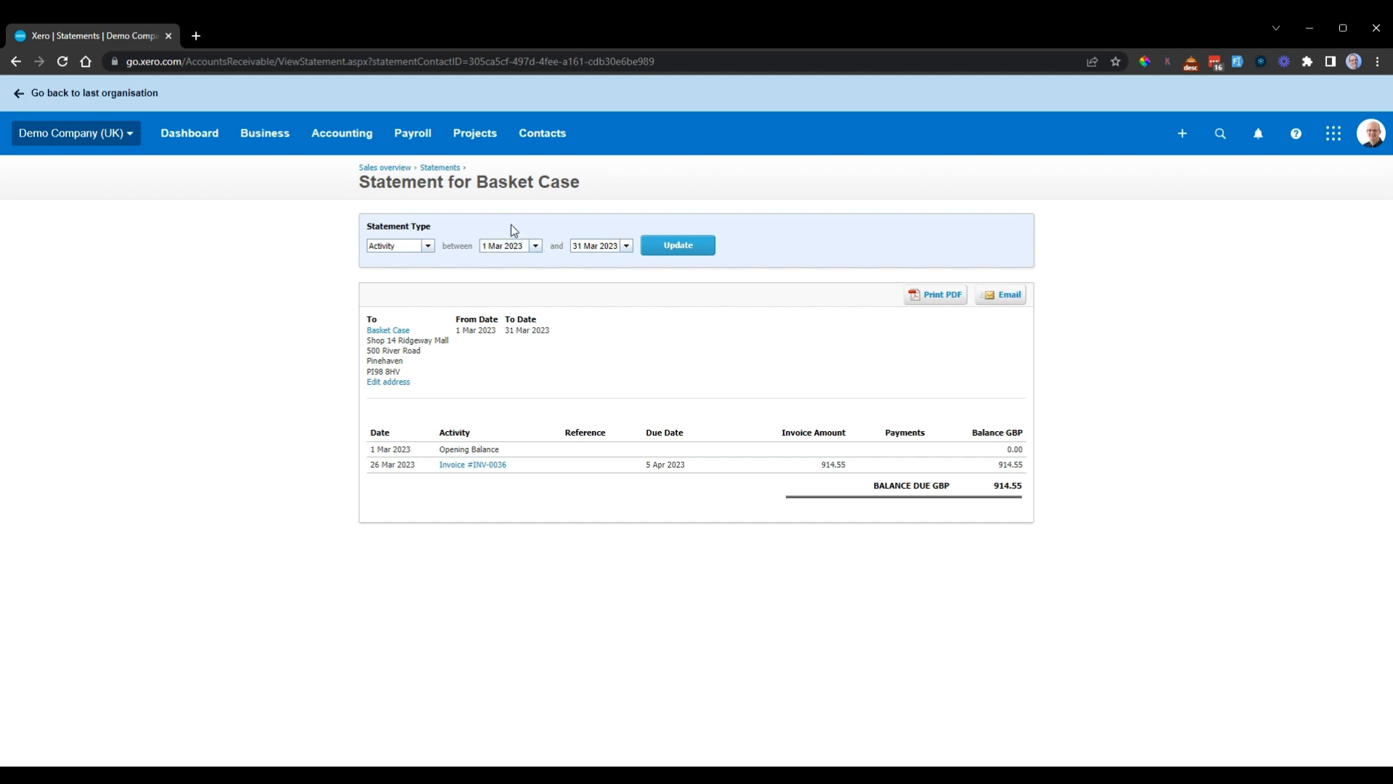
click(429, 246)
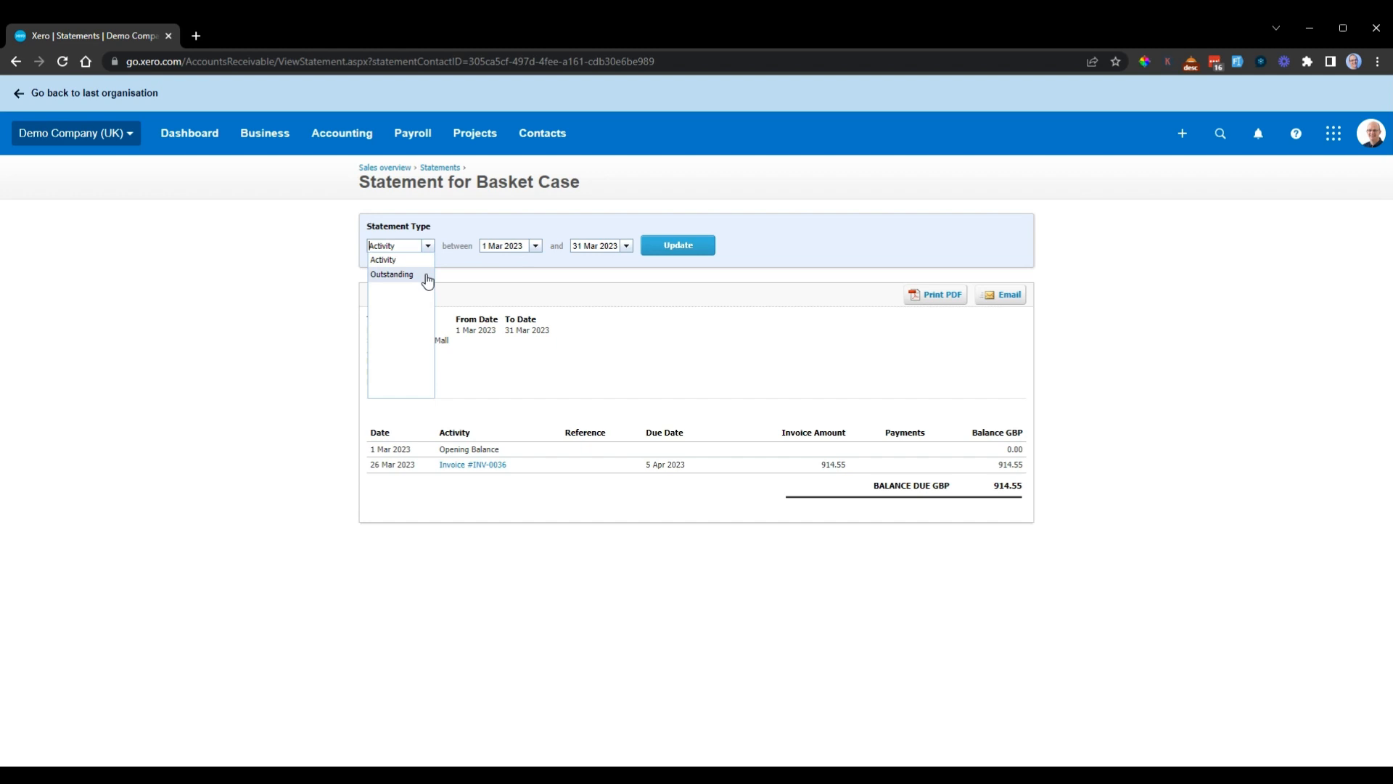
click(412, 275)
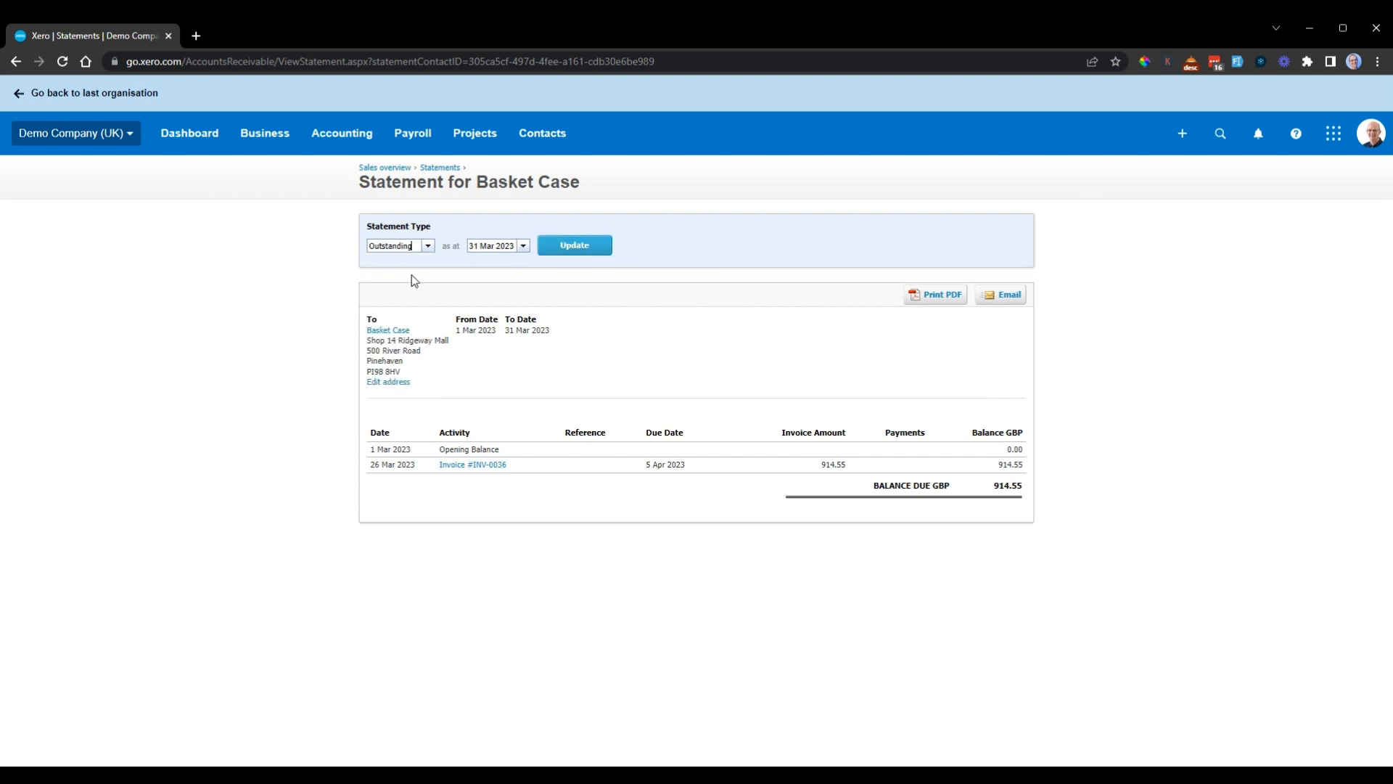
click(522, 248)
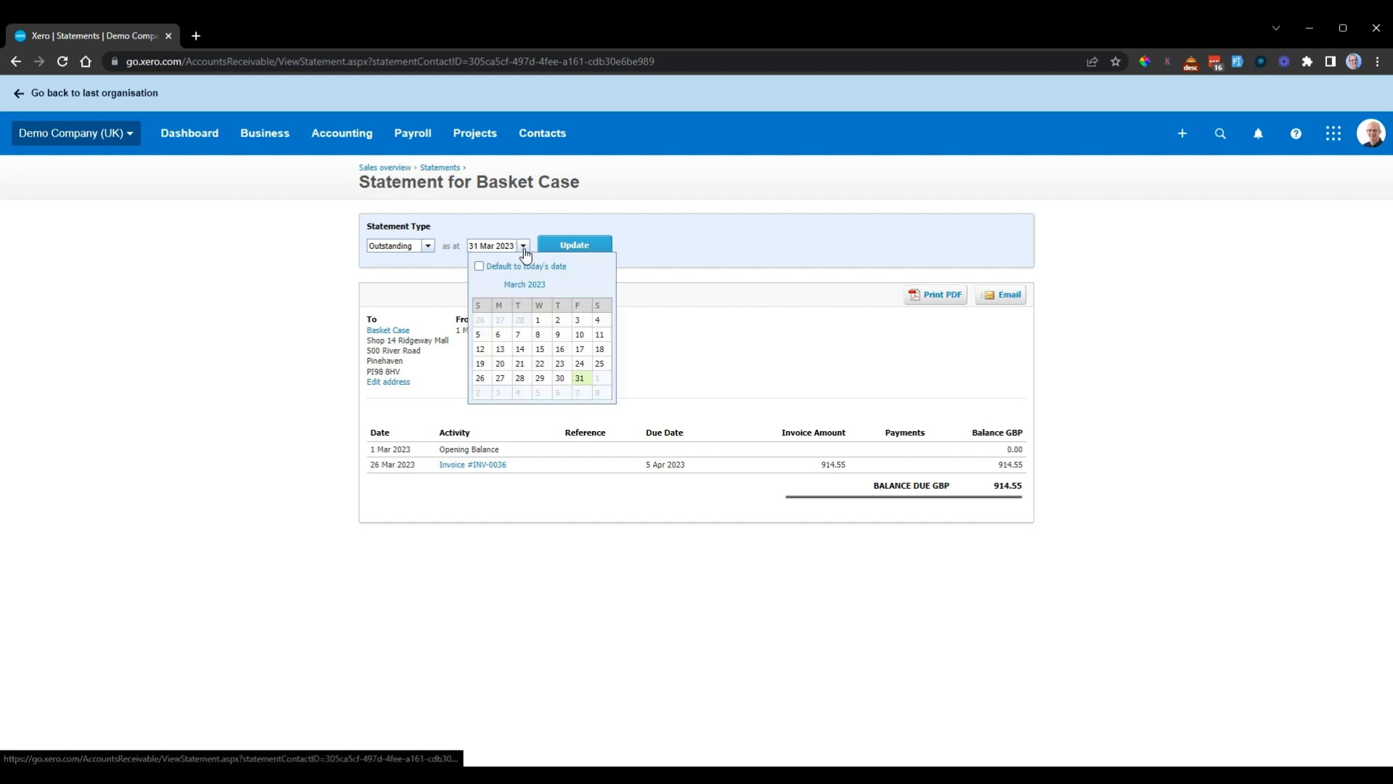
click(479, 266)
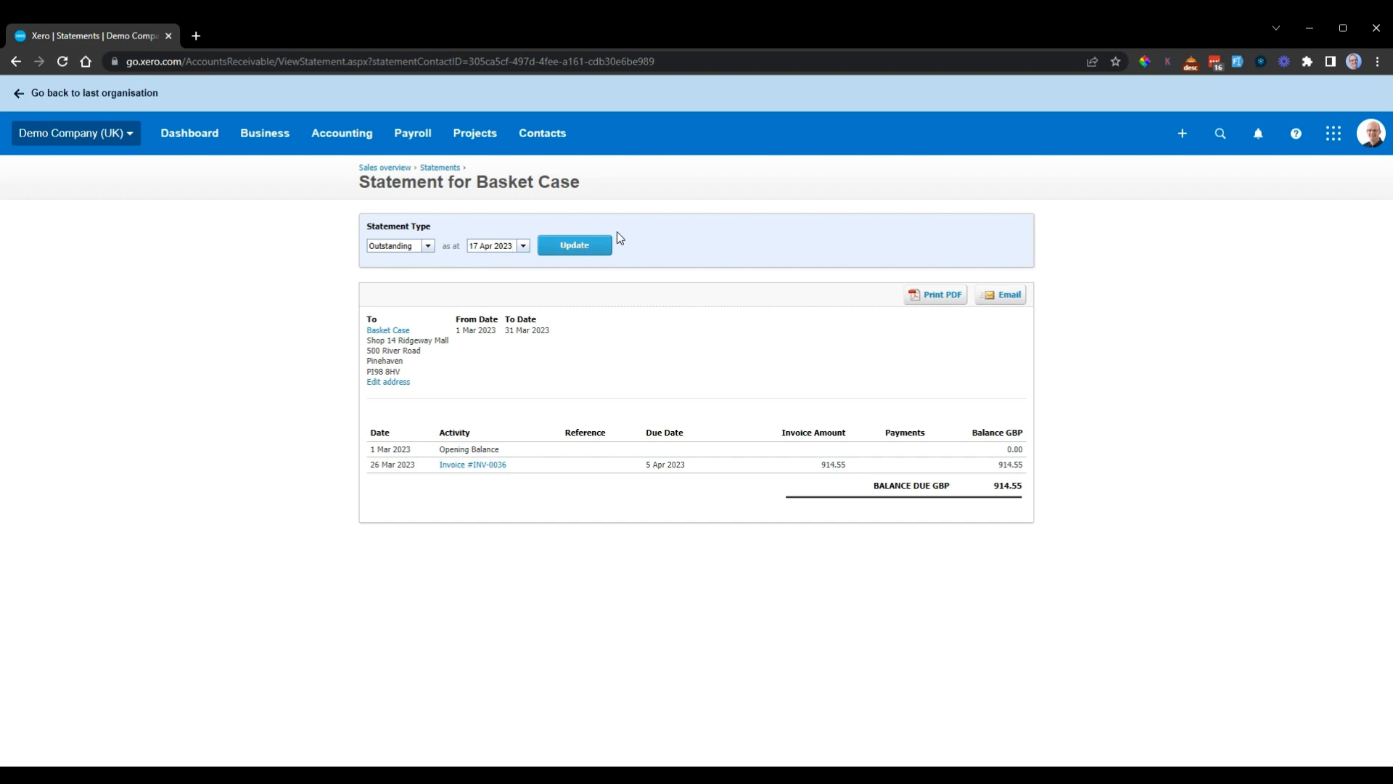
click(580, 245)
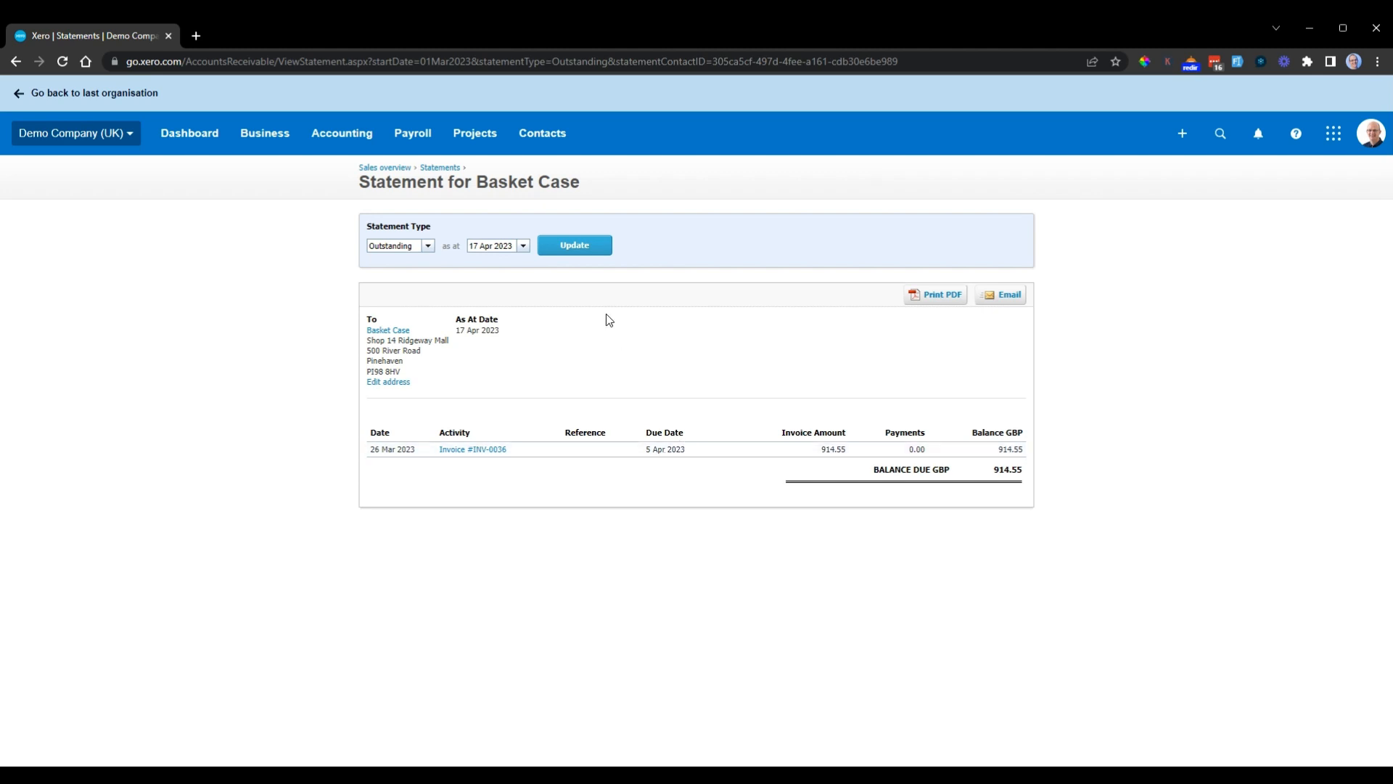
Step: Open the email form for the statement, review the recipient, template choices and message text, and close it without sending
click(1001, 303)
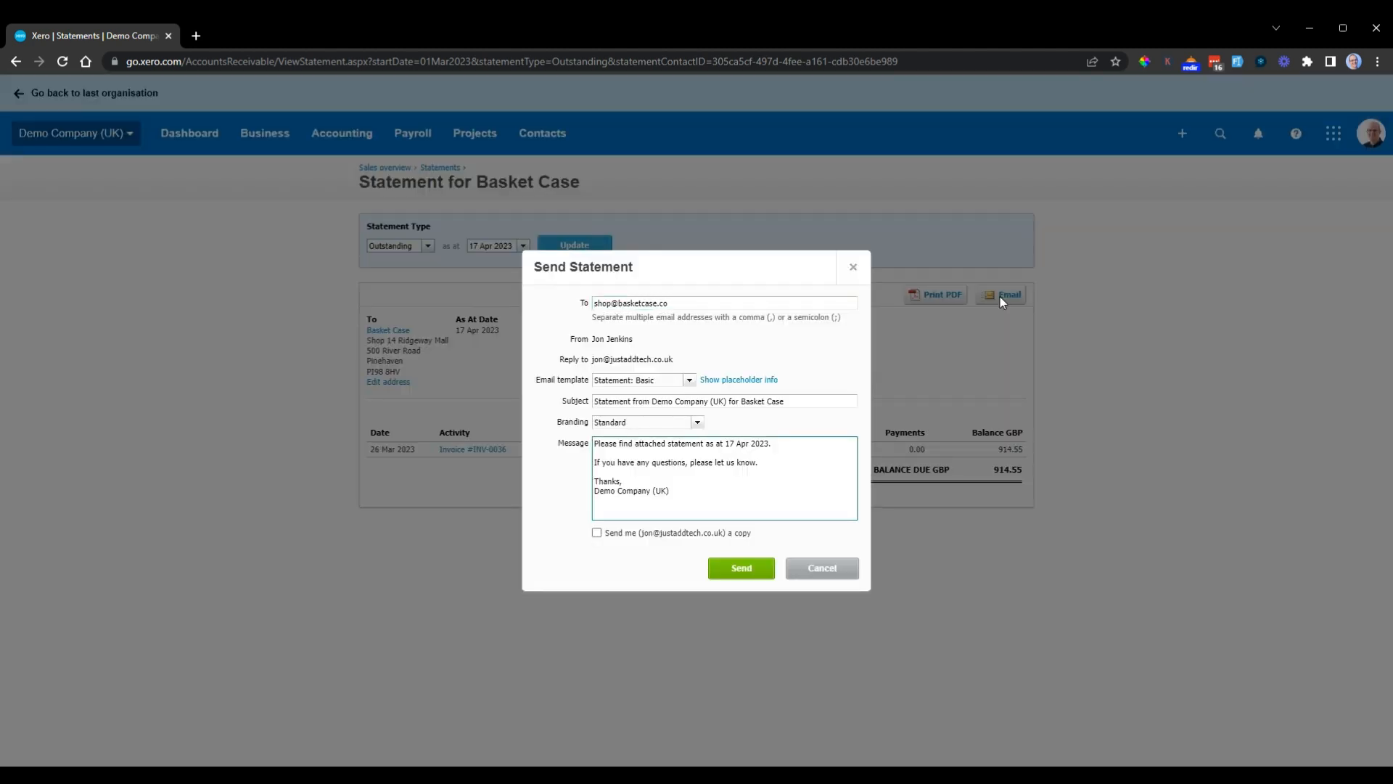
click(565, 308)
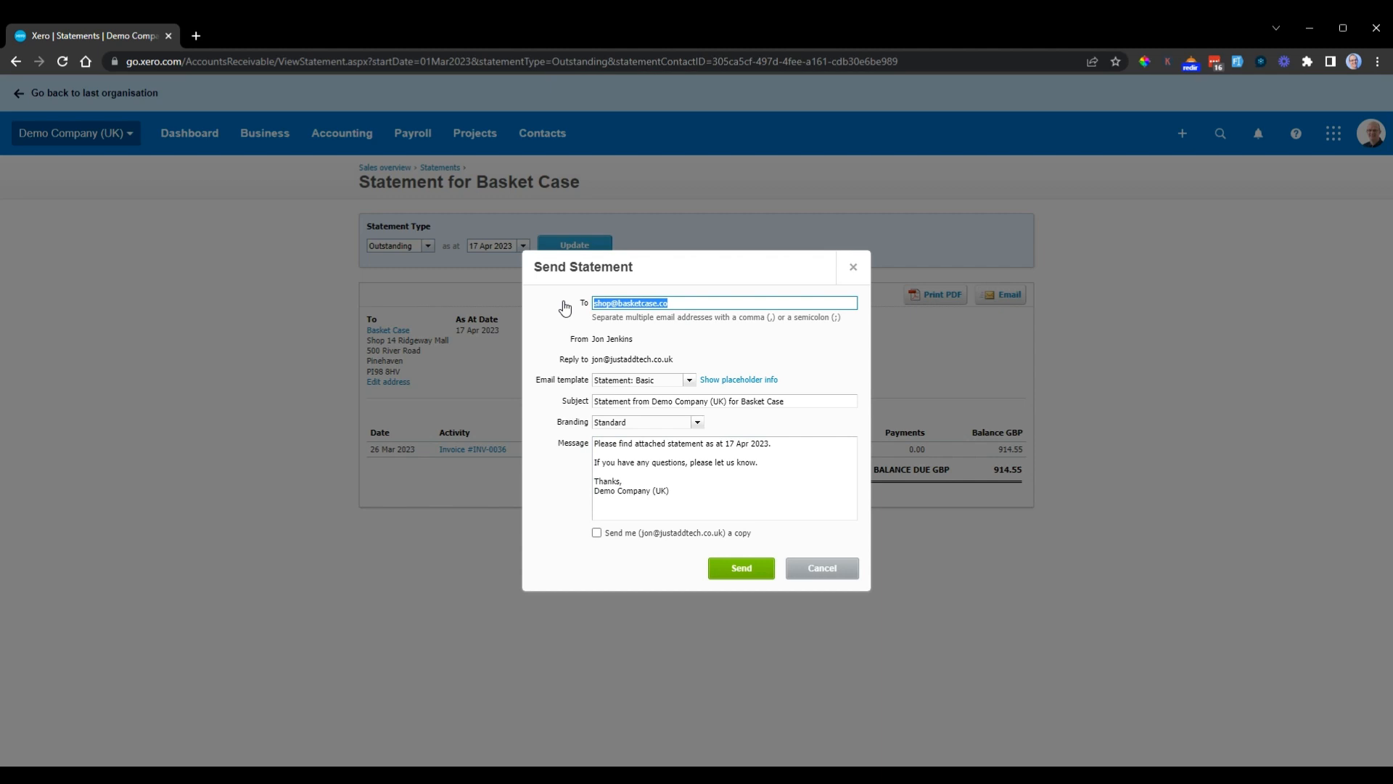
click(690, 381)
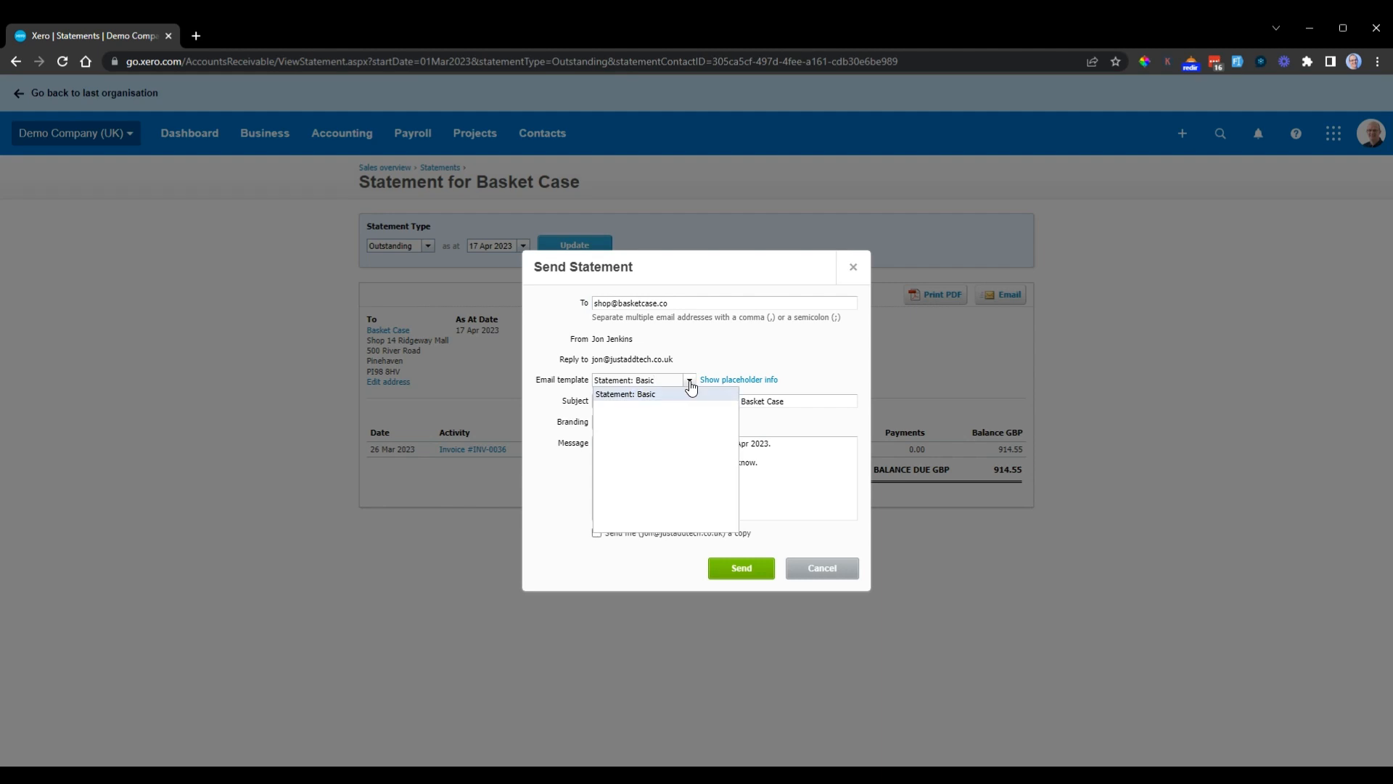
click(690, 387)
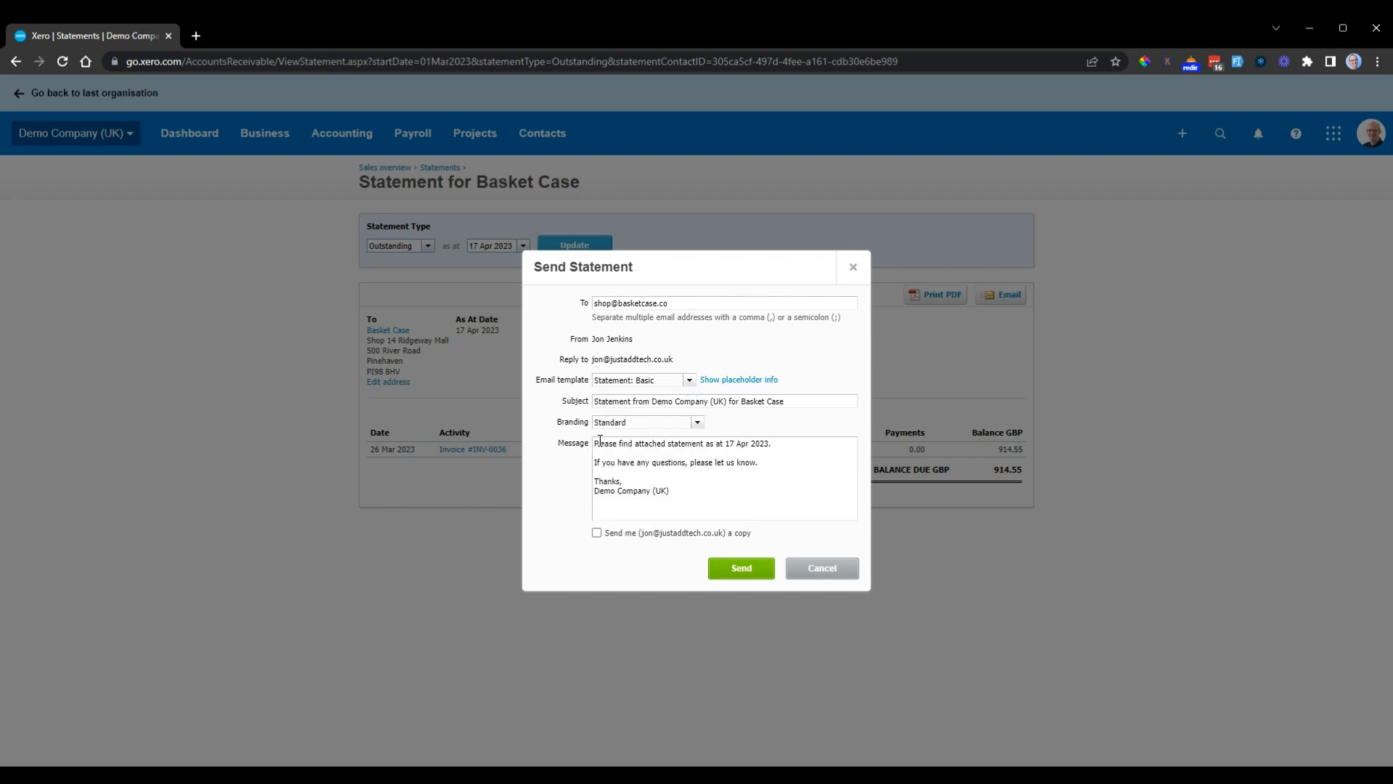
drag(594, 444, 701, 495)
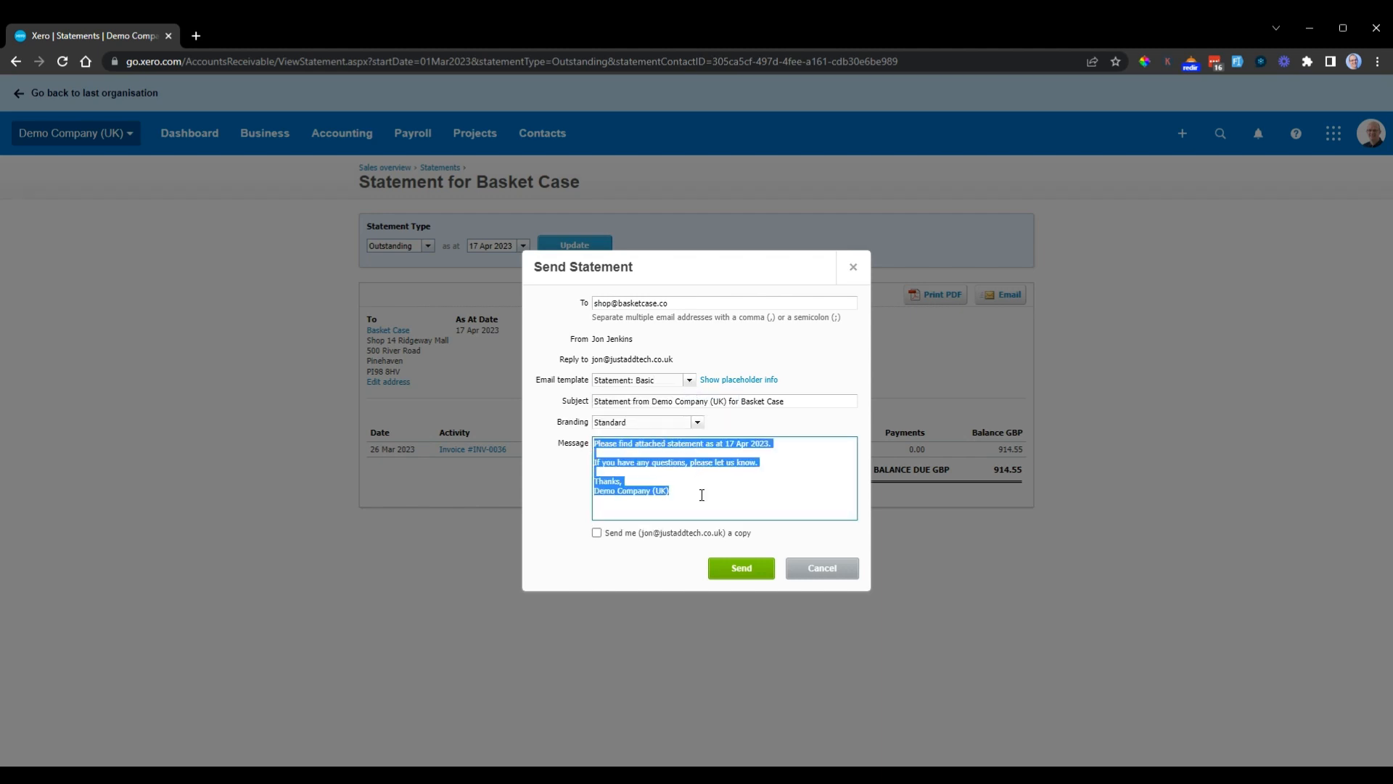
click(813, 346)
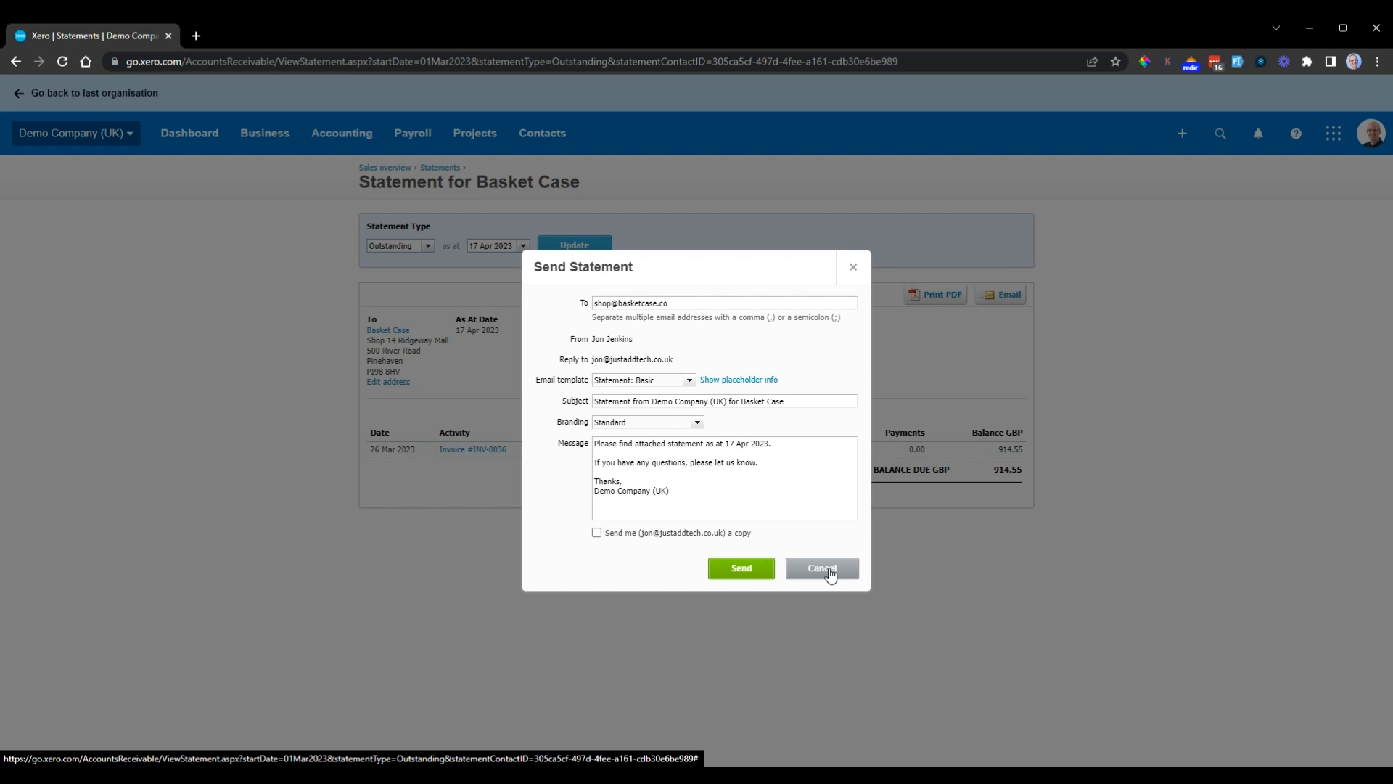
click(831, 575)
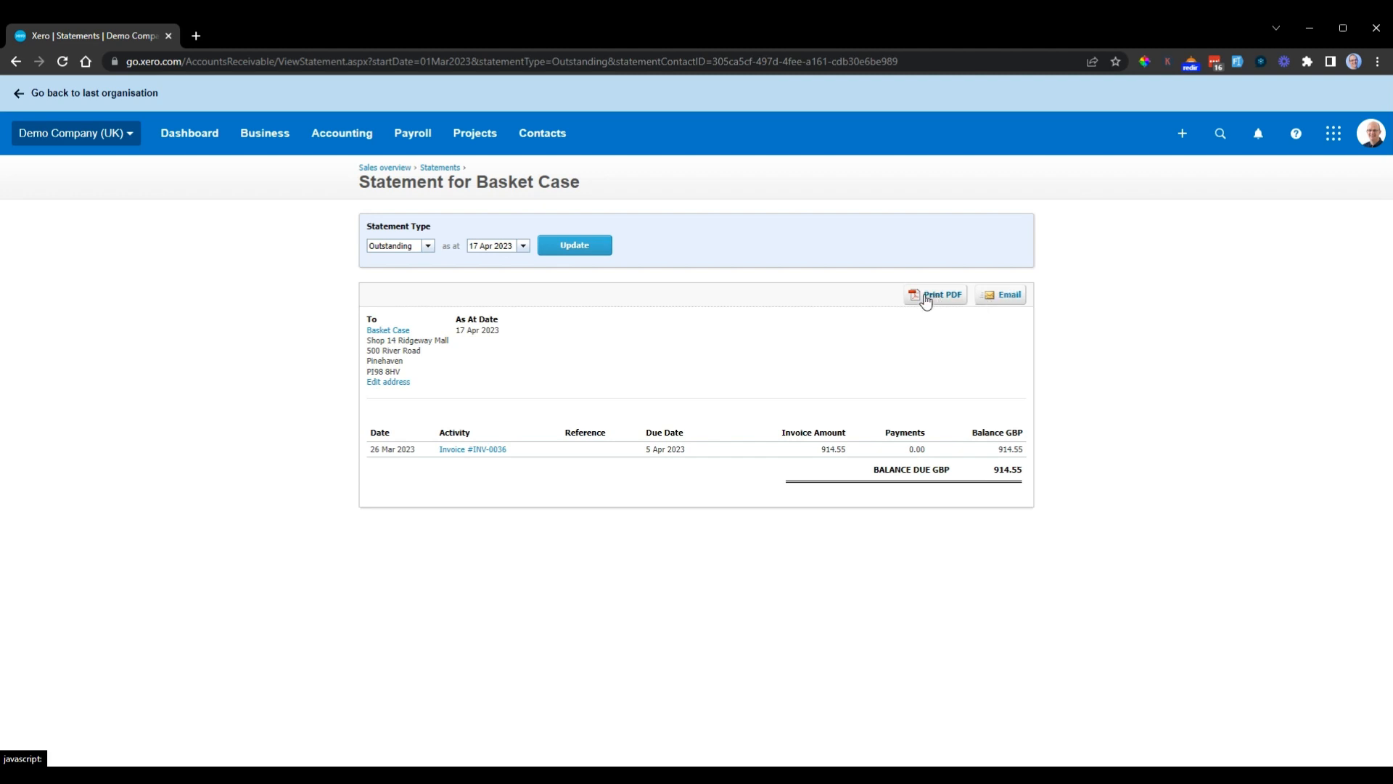
Step: Change the statement to the Activity type with a start date of 1 Jan 2023 and update it
click(430, 250)
click(385, 262)
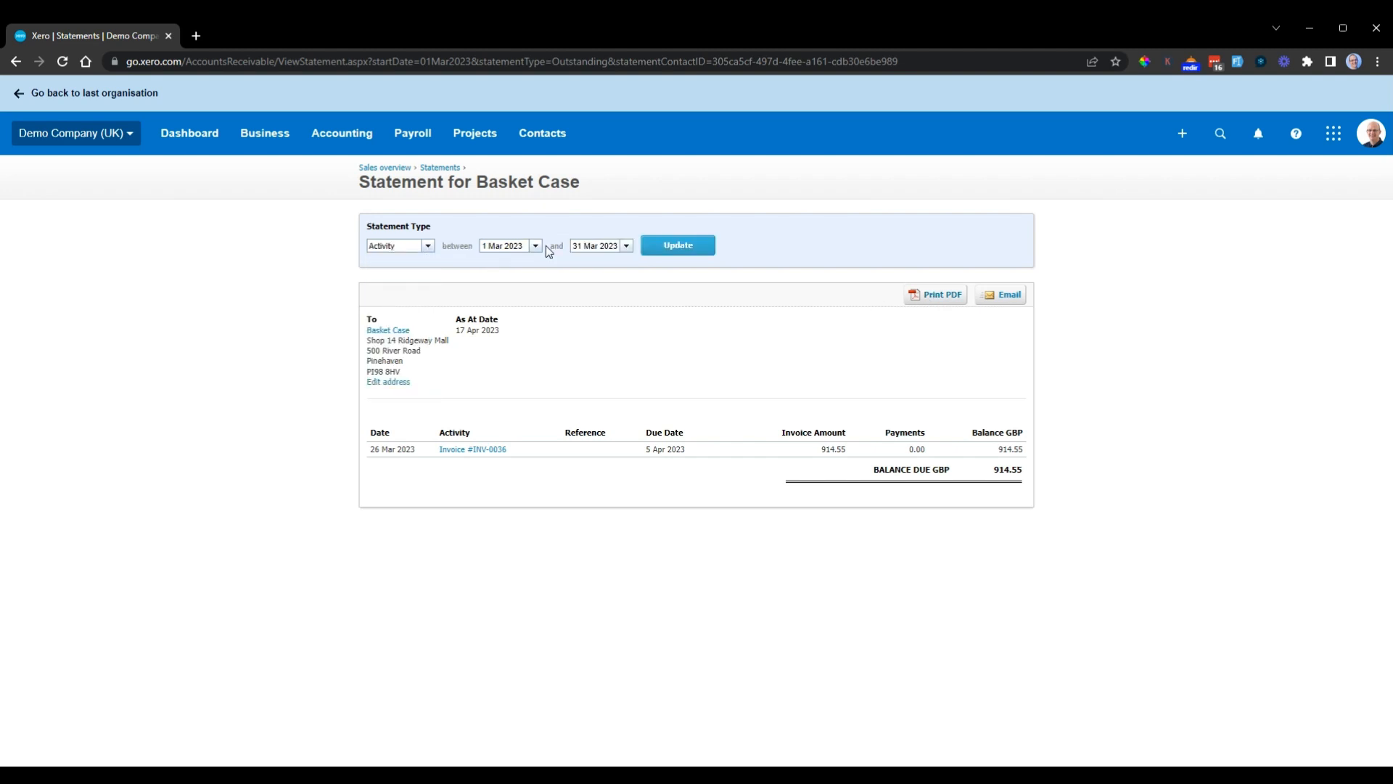
drag(526, 245, 451, 234)
text(01/01/23)
key(Tab)
click(686, 249)
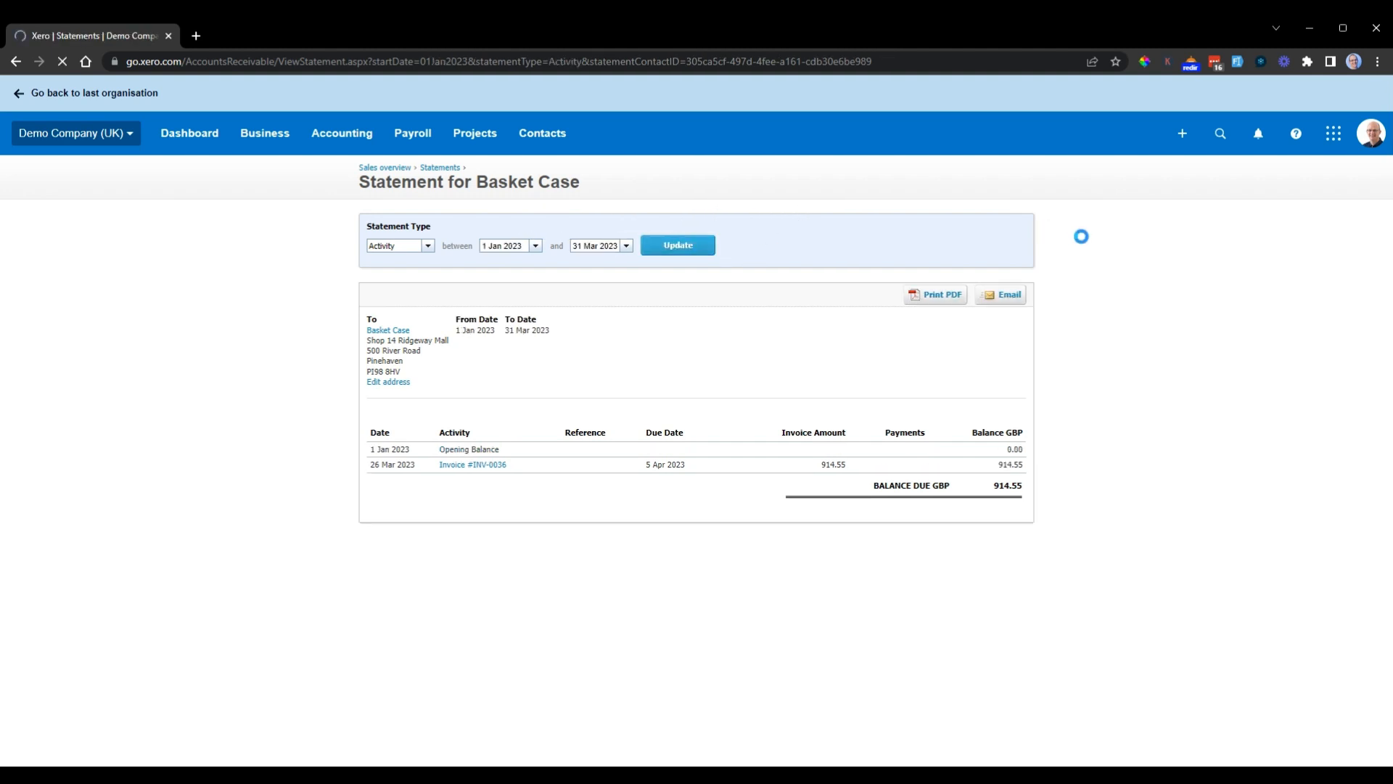
Step: Set the activity statement's start date to 1 Jan 2021 and update it
drag(523, 248, 429, 258)
text(01/01/21)
click(712, 250)
Step: Switch the Basket Case statement type to Outstanding and review the available statement types
click(429, 246)
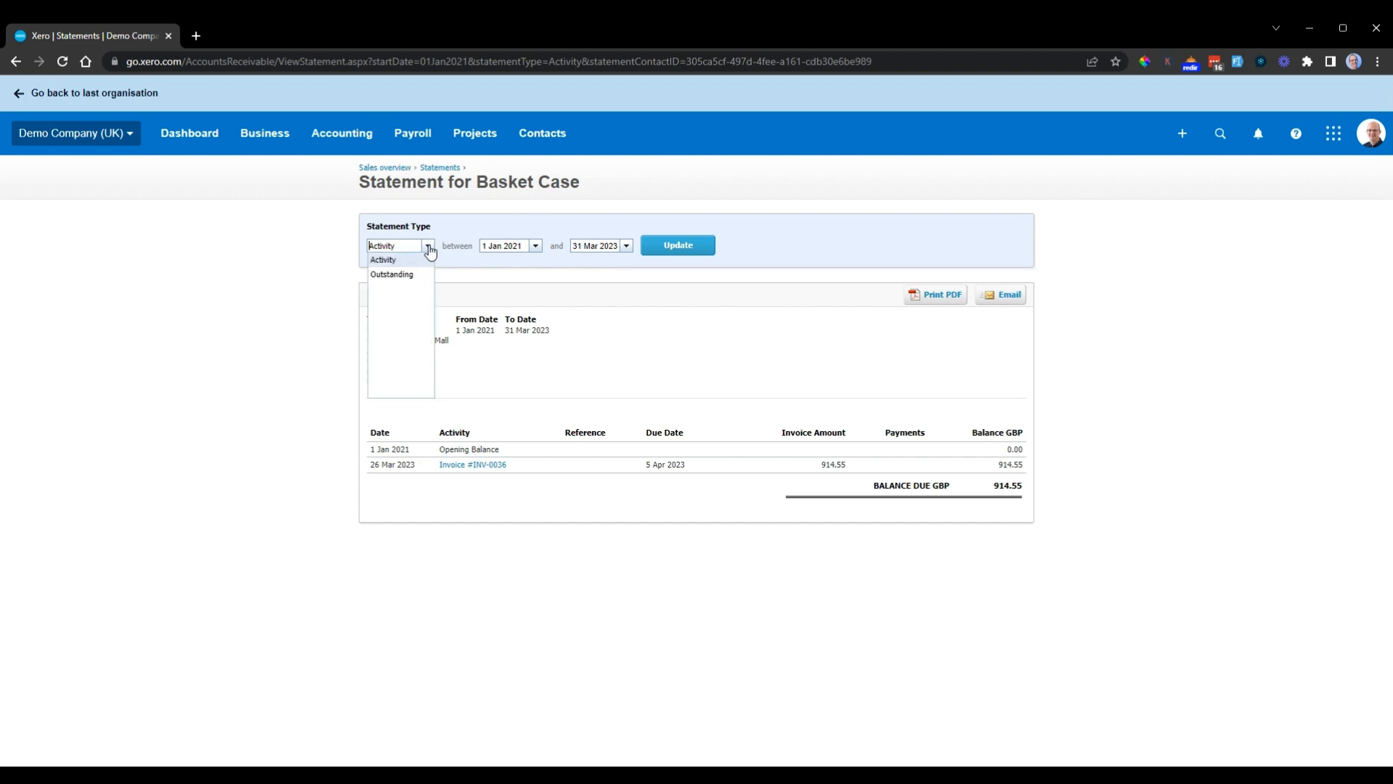
click(411, 275)
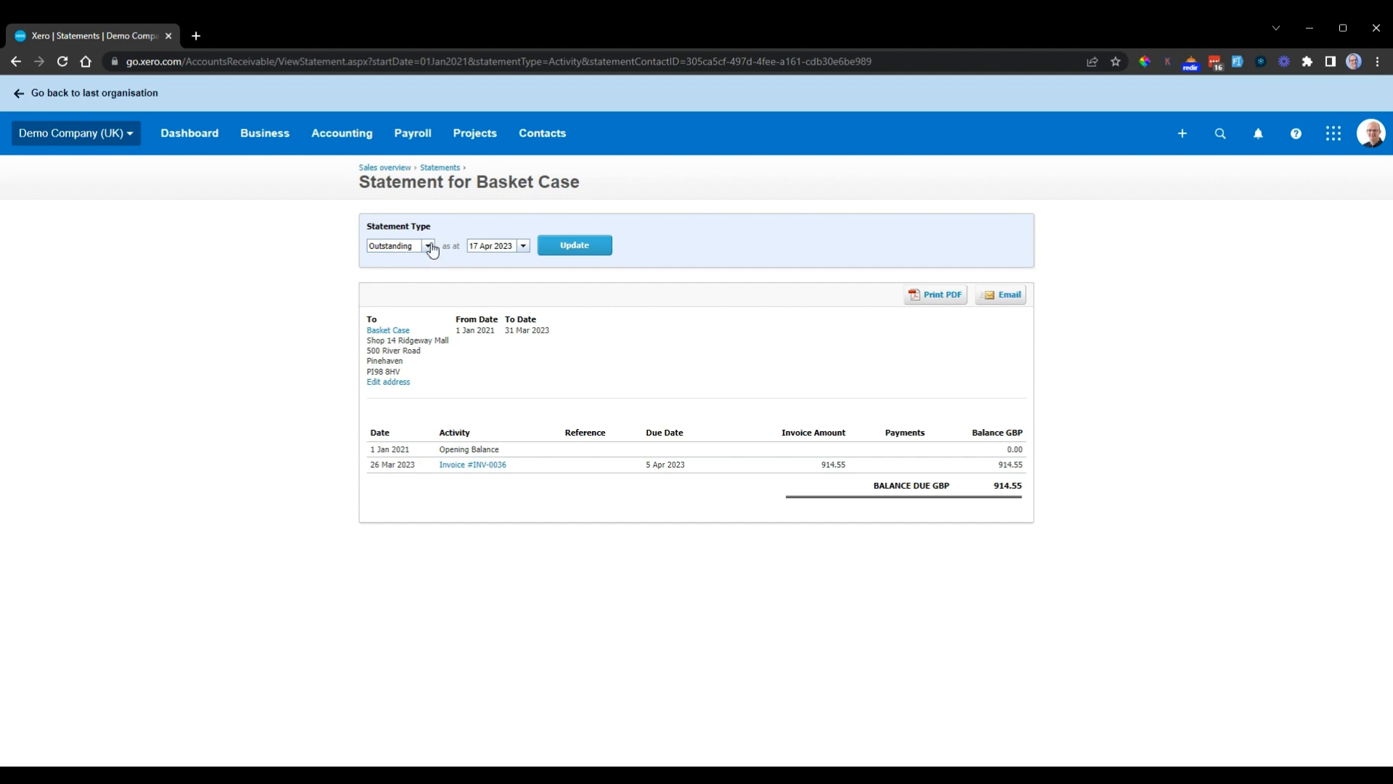
click(428, 246)
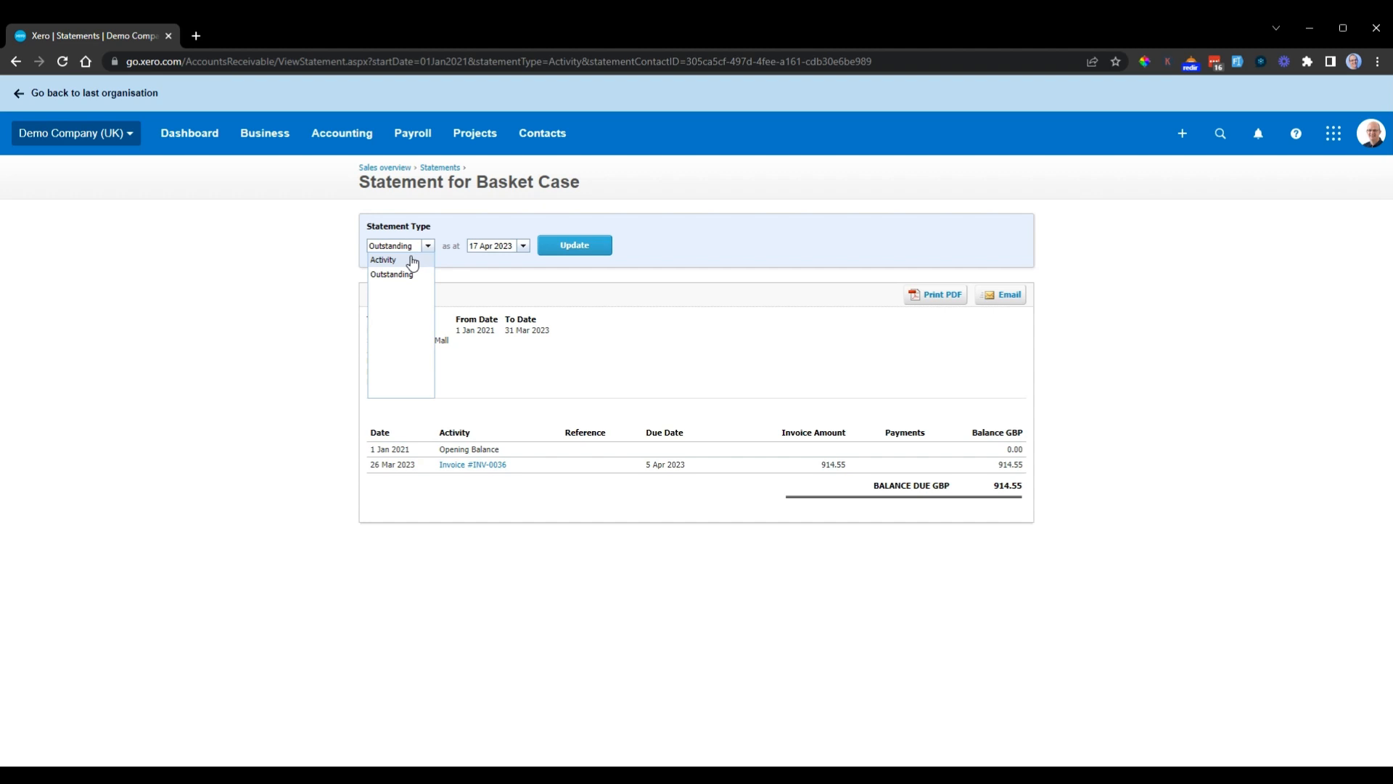
click(259, 233)
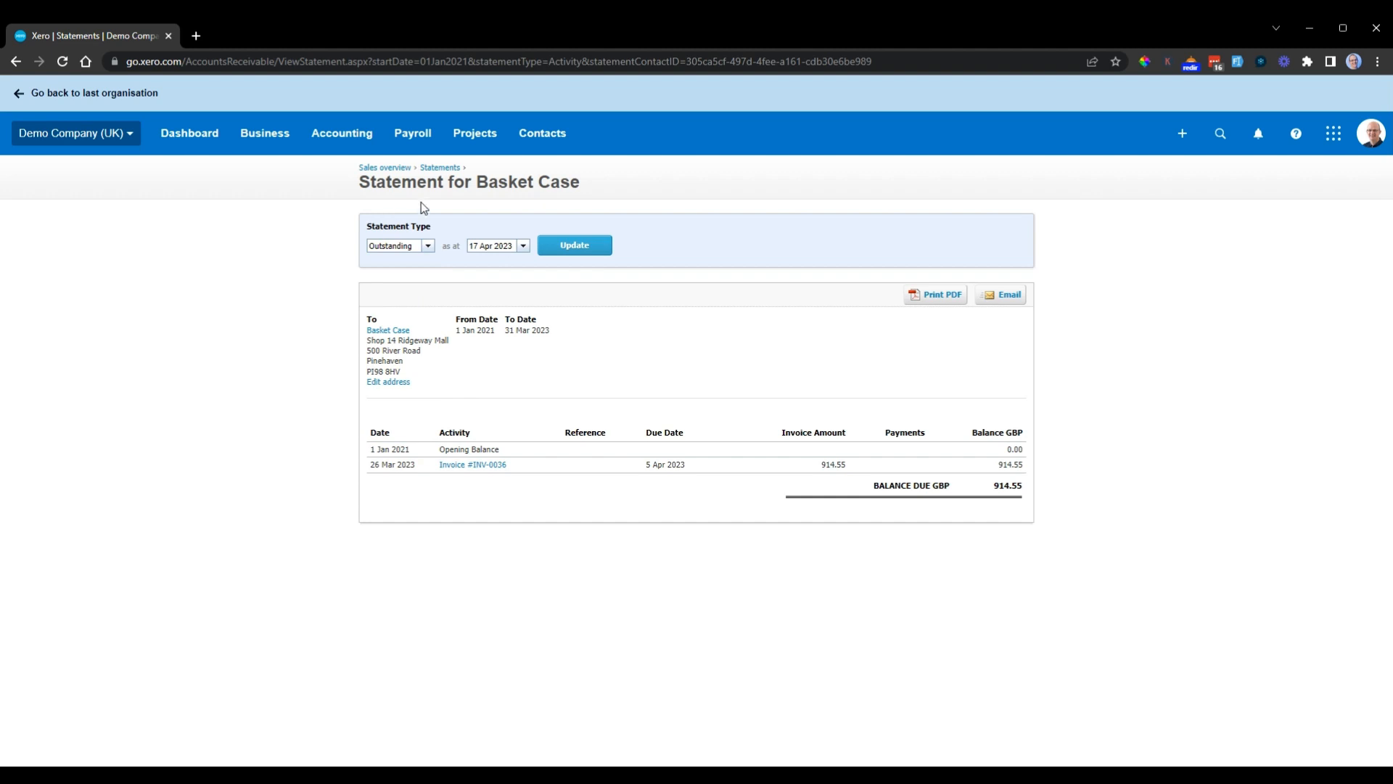
Step: Go to the sales invoices list and open the Statements page covering all customers
click(336, 143)
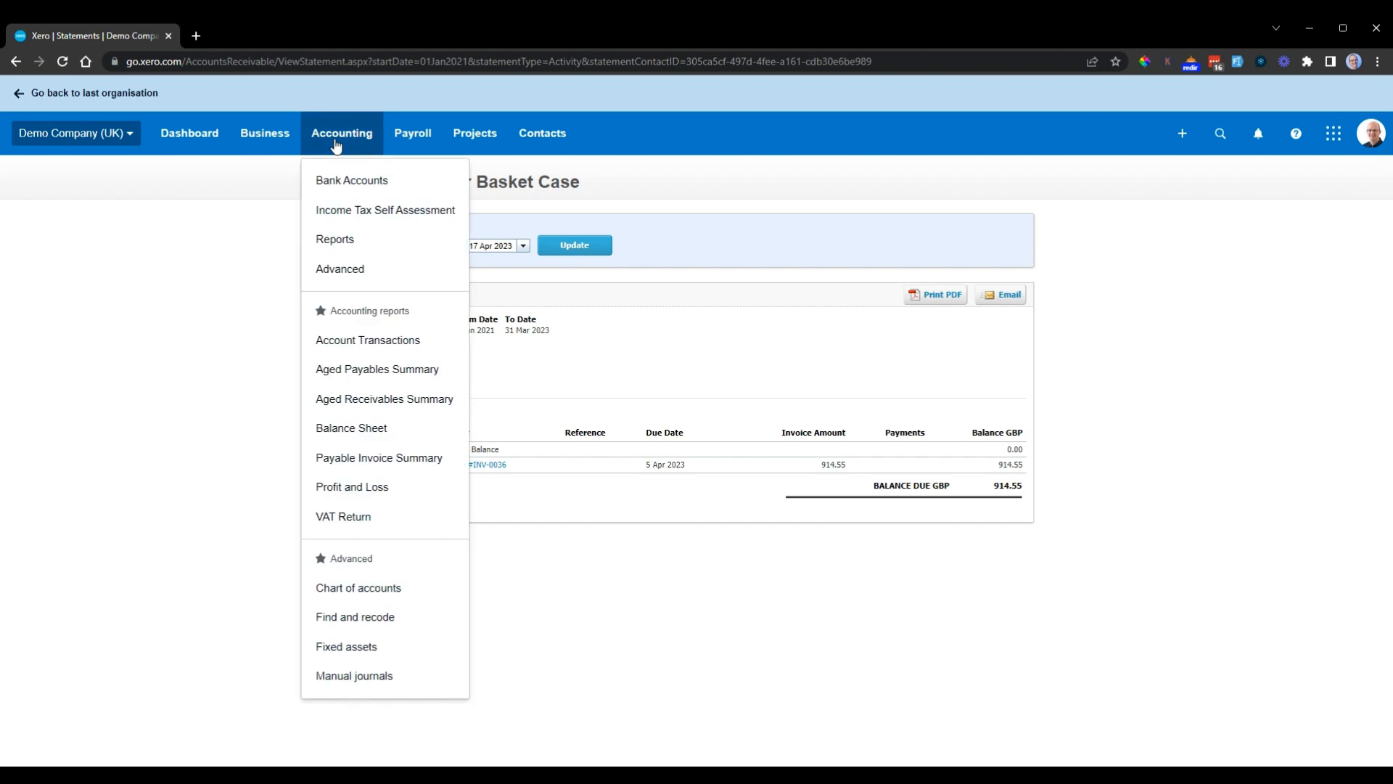
click(283, 140)
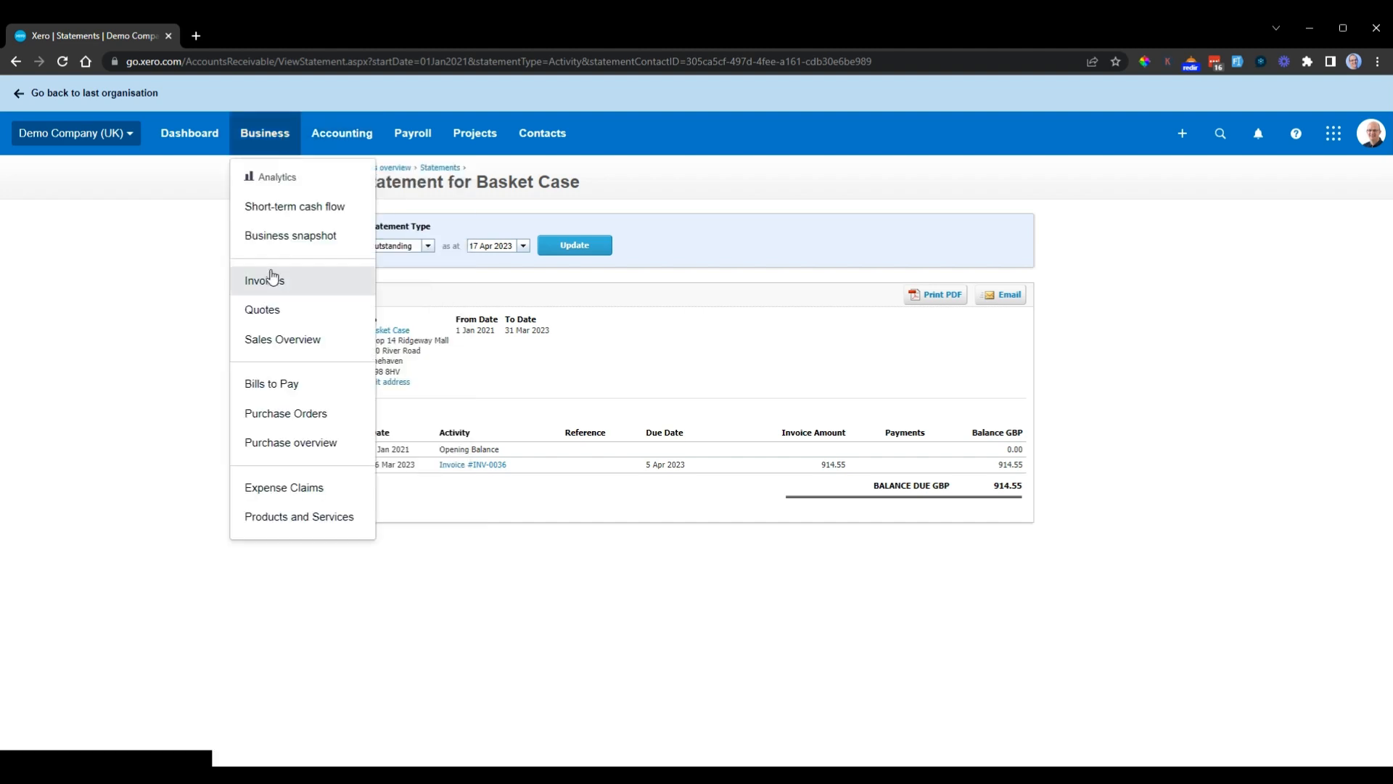
click(269, 285)
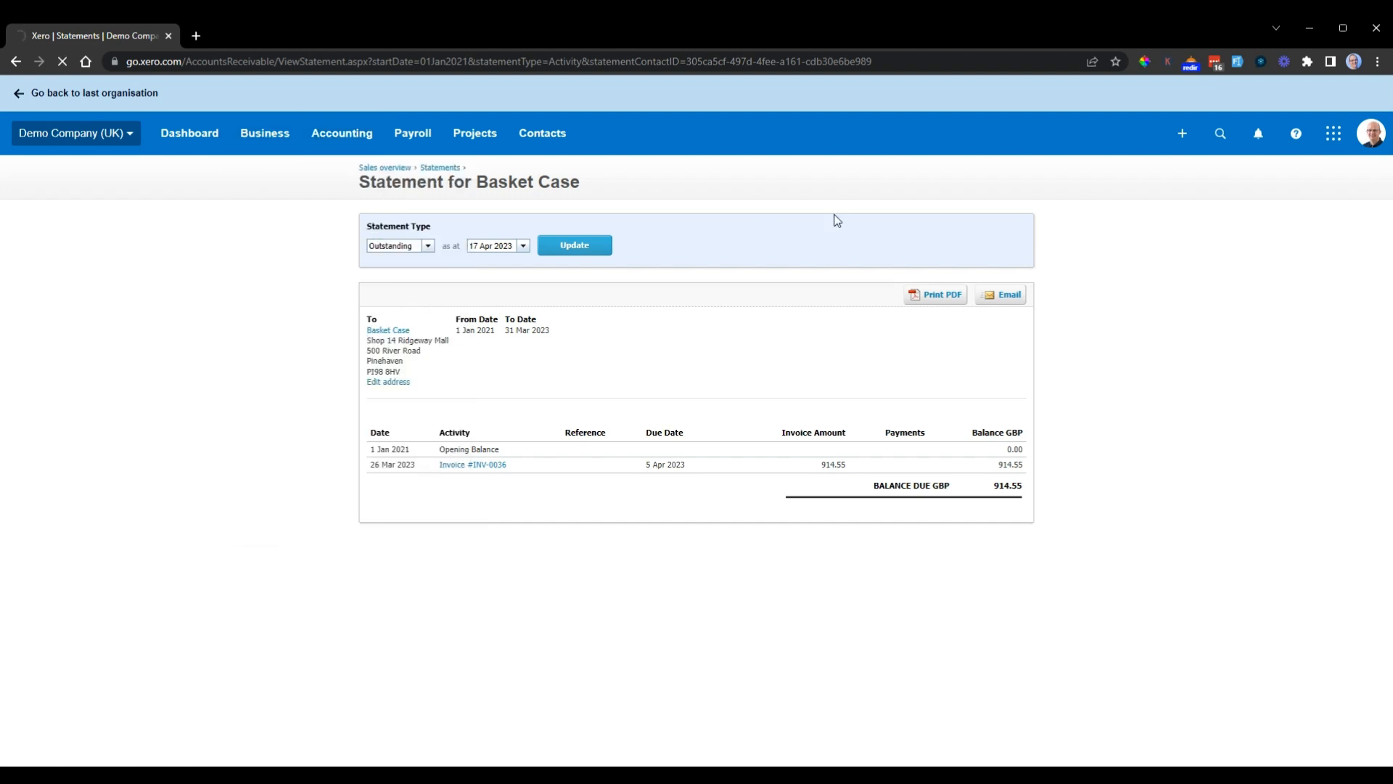
click(237, 150)
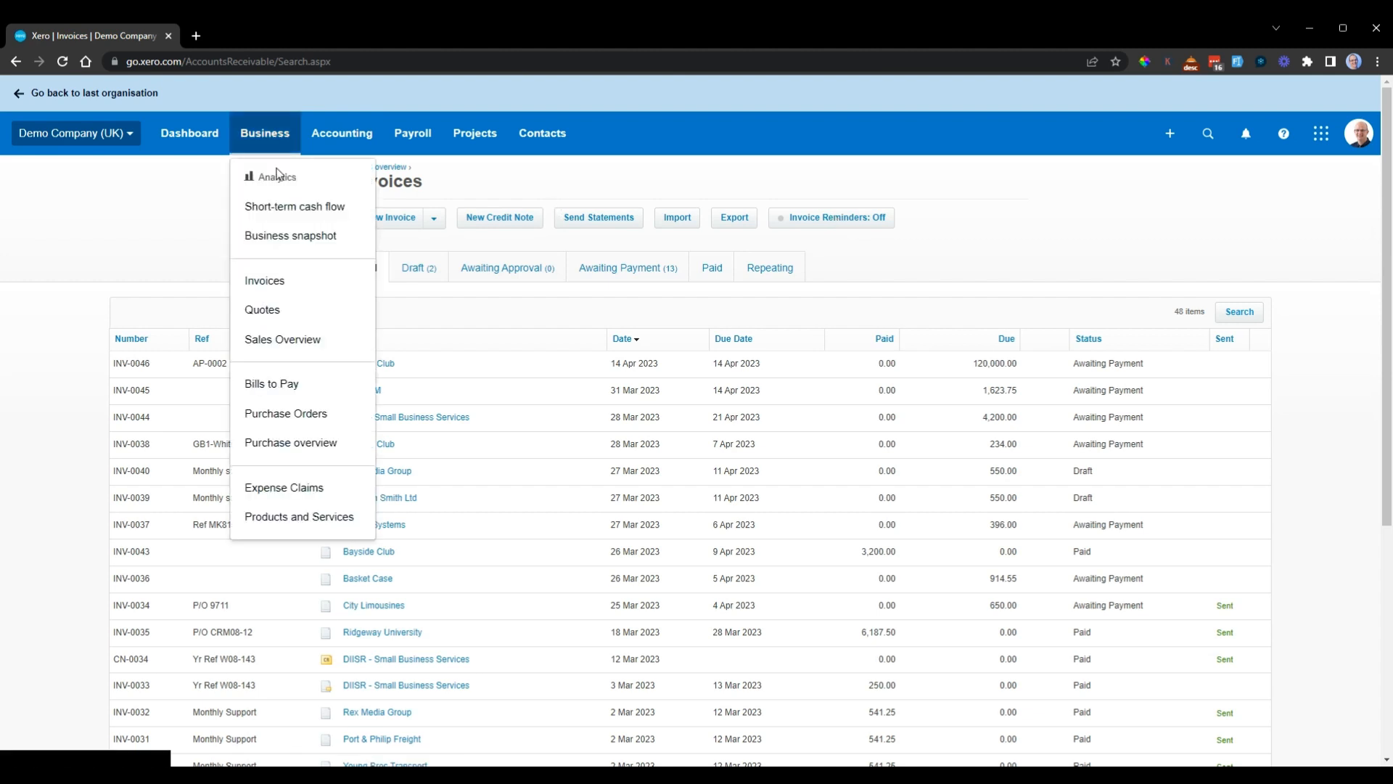
click(1104, 267)
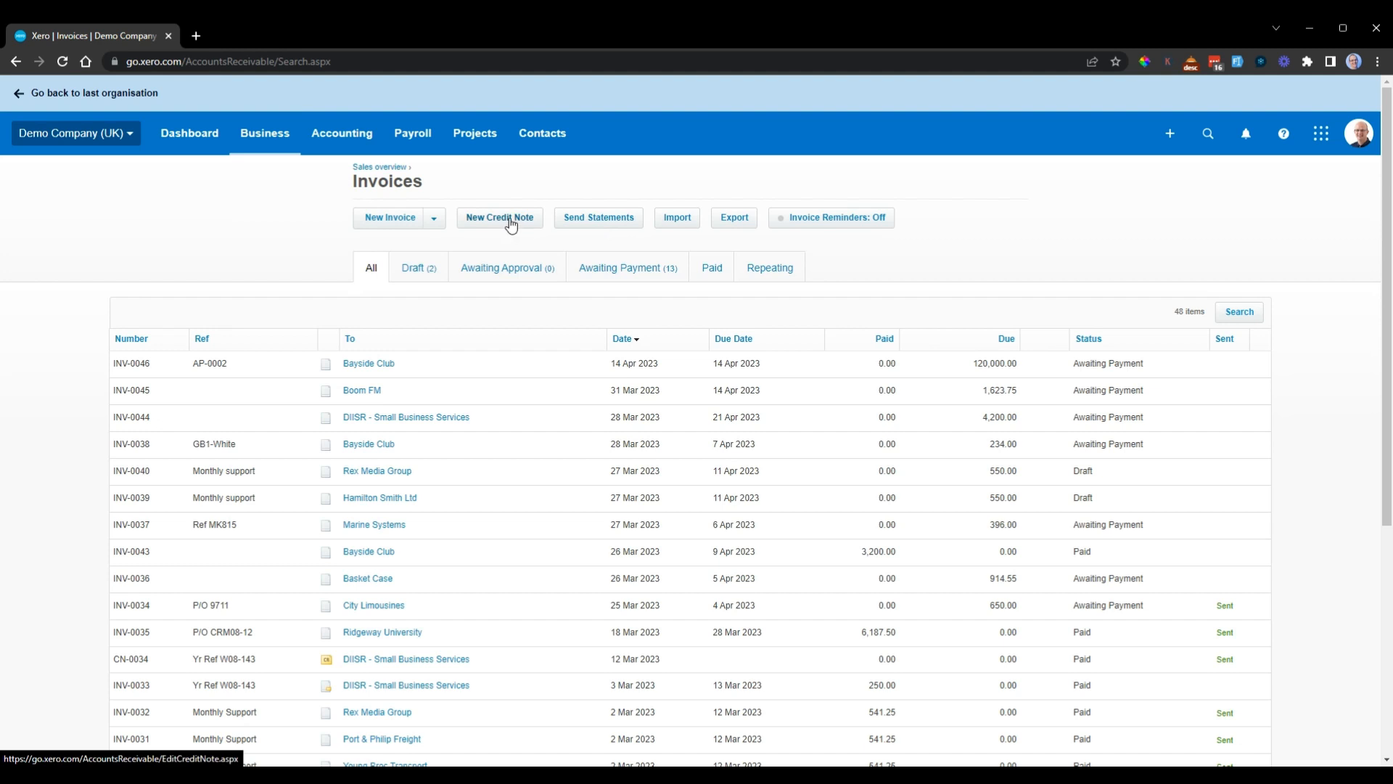
click(610, 219)
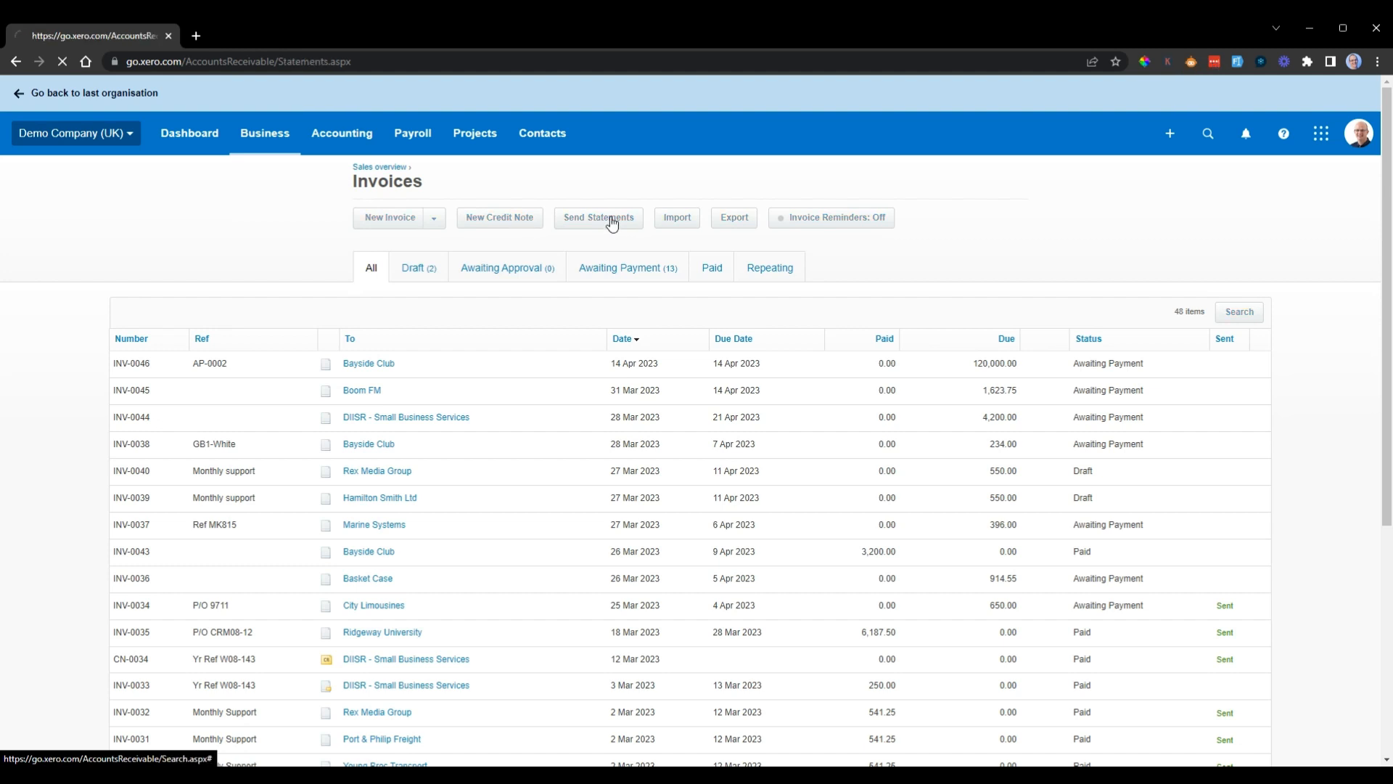
scroll(287, 367, down, 1)
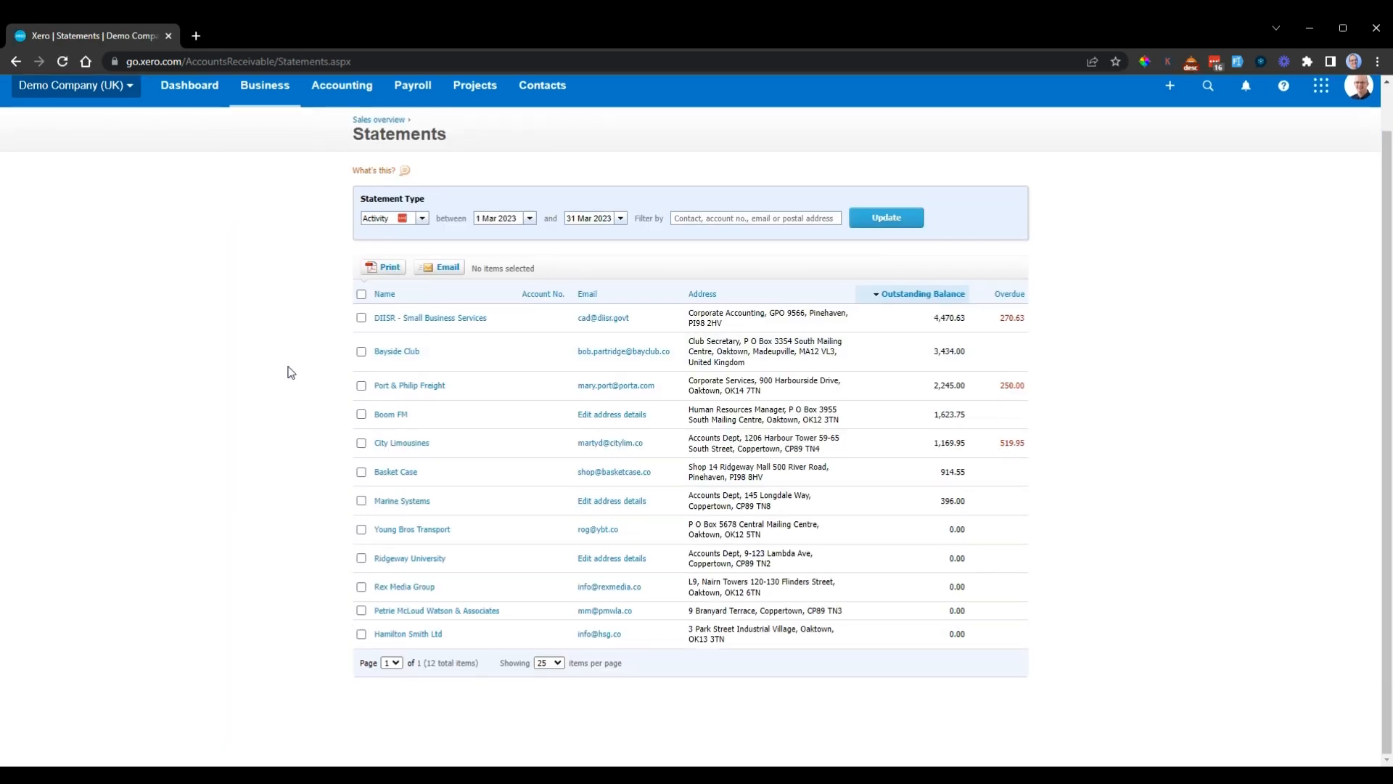
scroll(291, 370, up, 1)
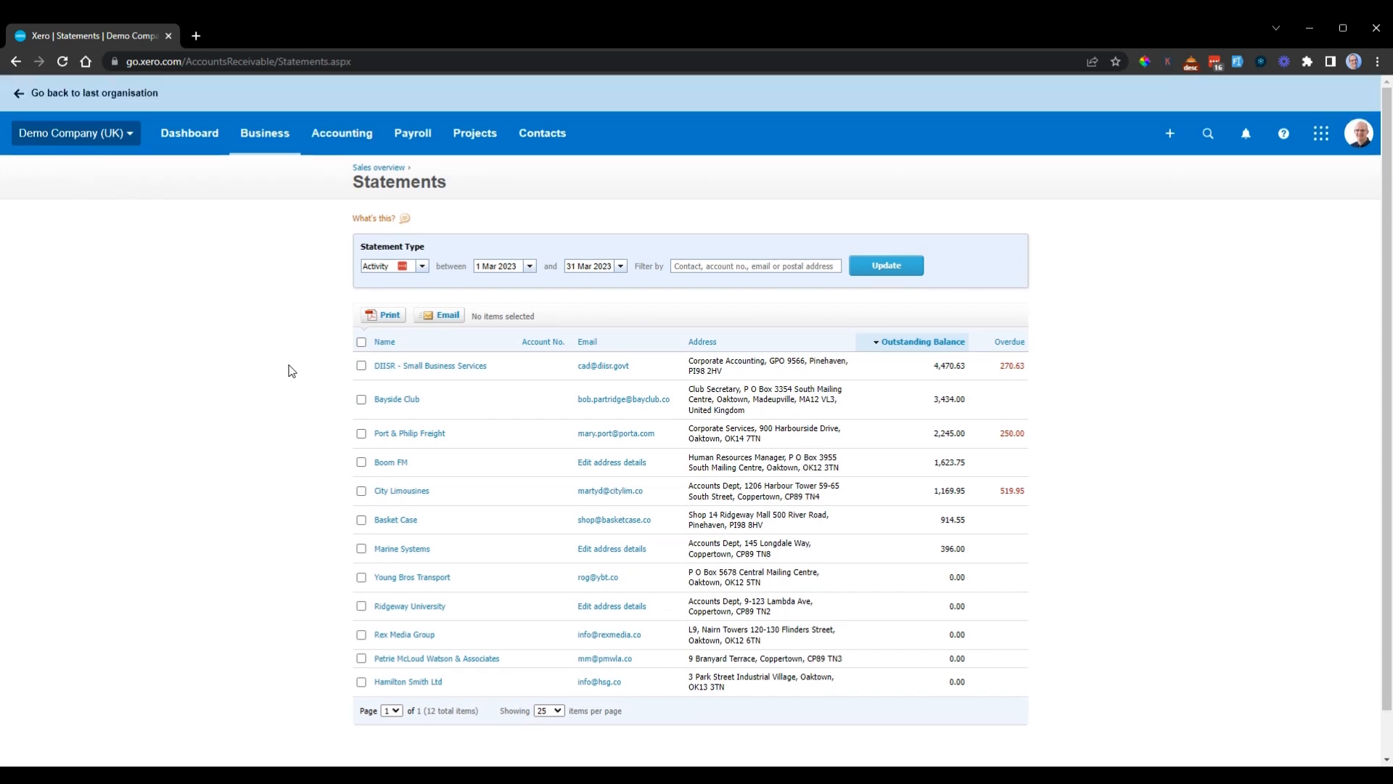
Step: Switch the all-customer statements to the Outstanding type and check the as-at date and filter options
click(423, 267)
click(395, 295)
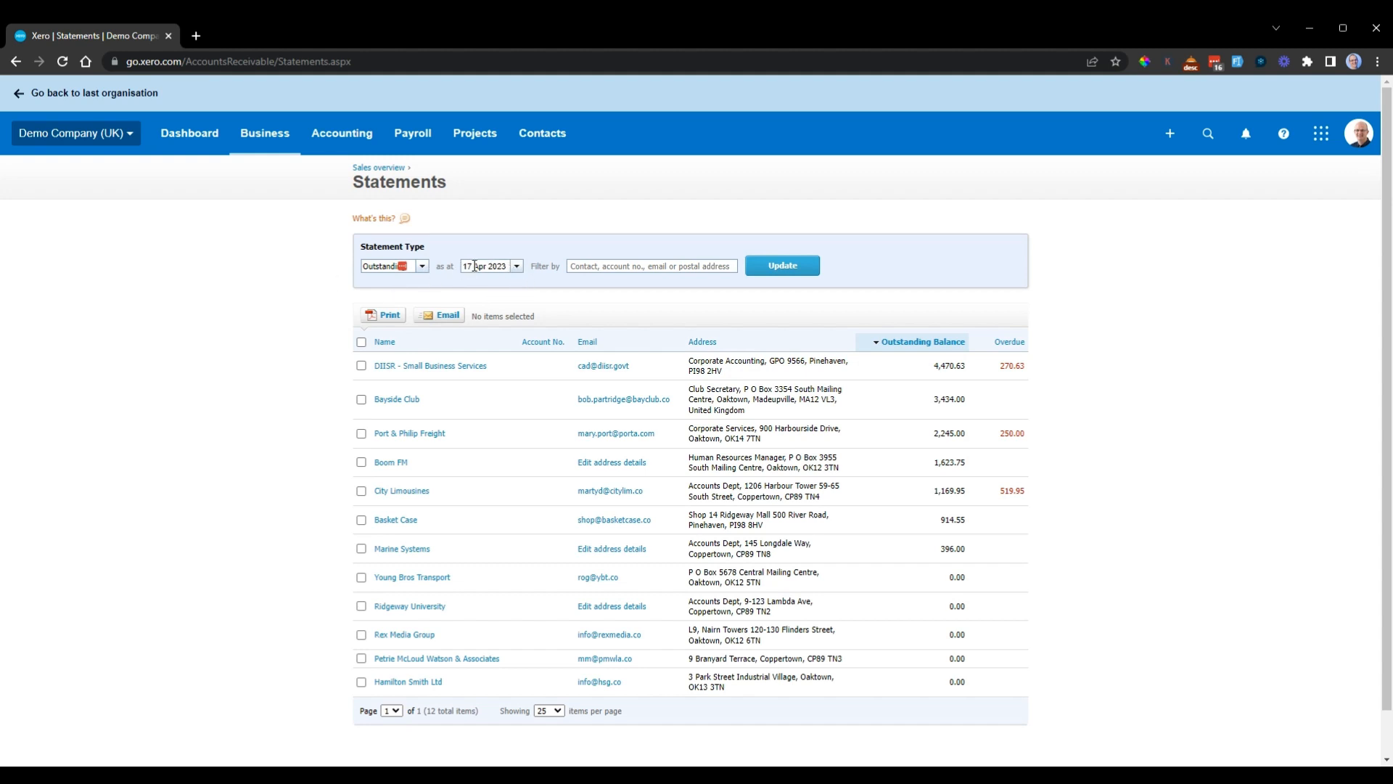
click(508, 264)
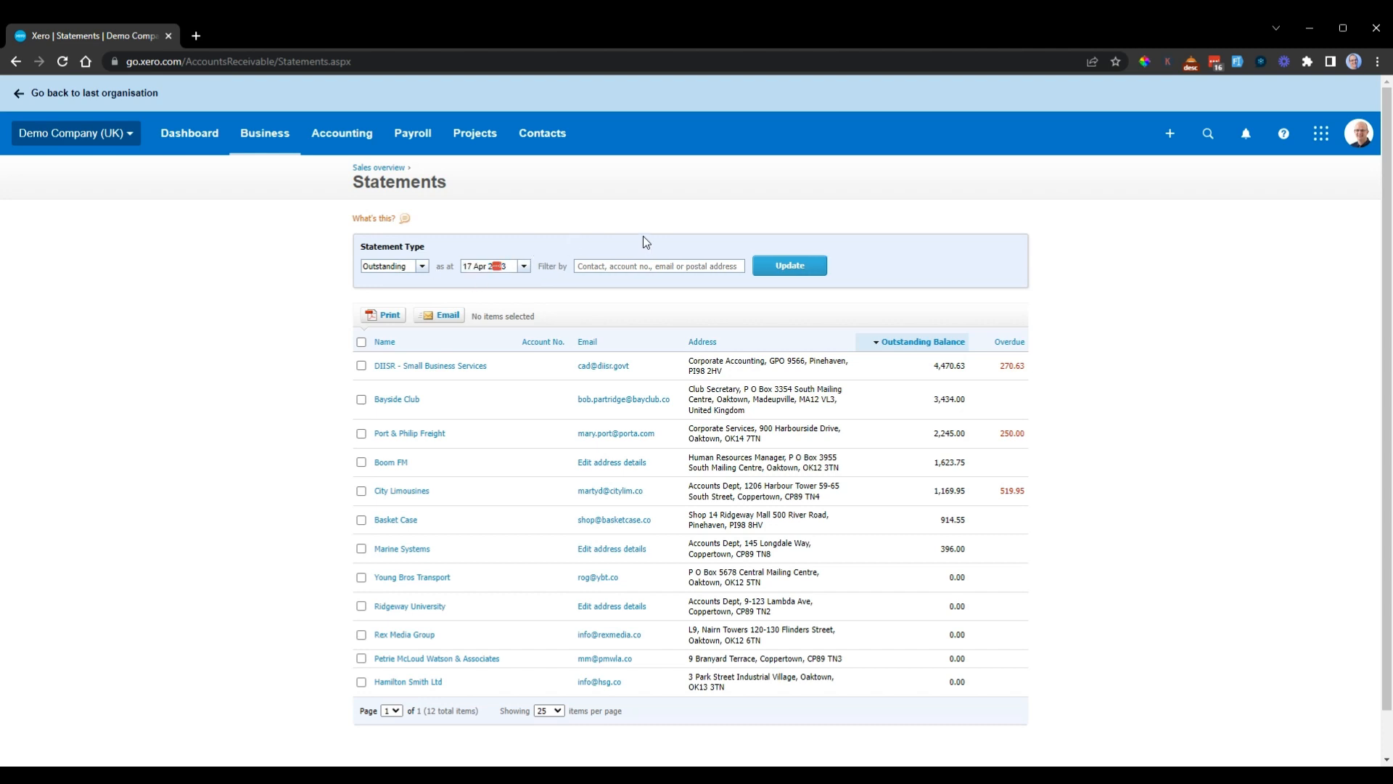
click(638, 266)
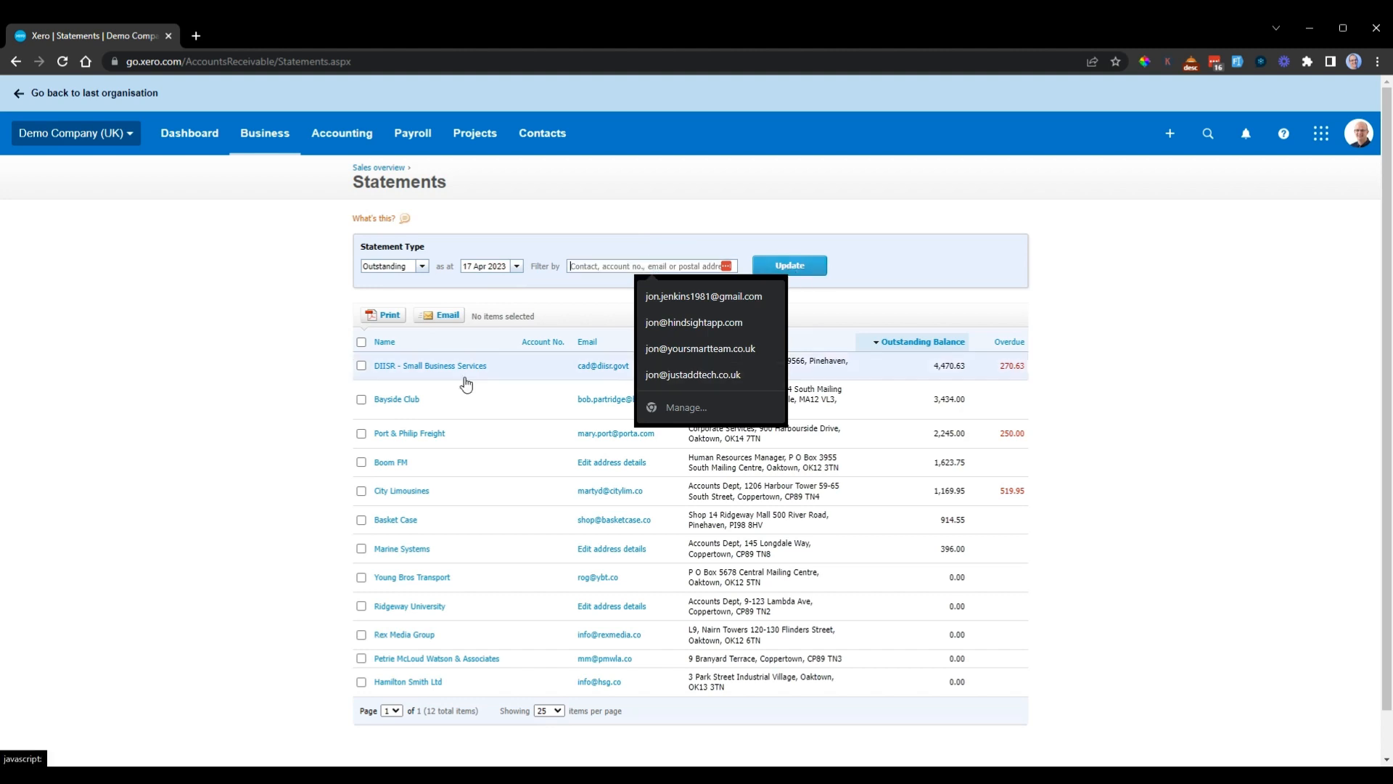
click(1175, 264)
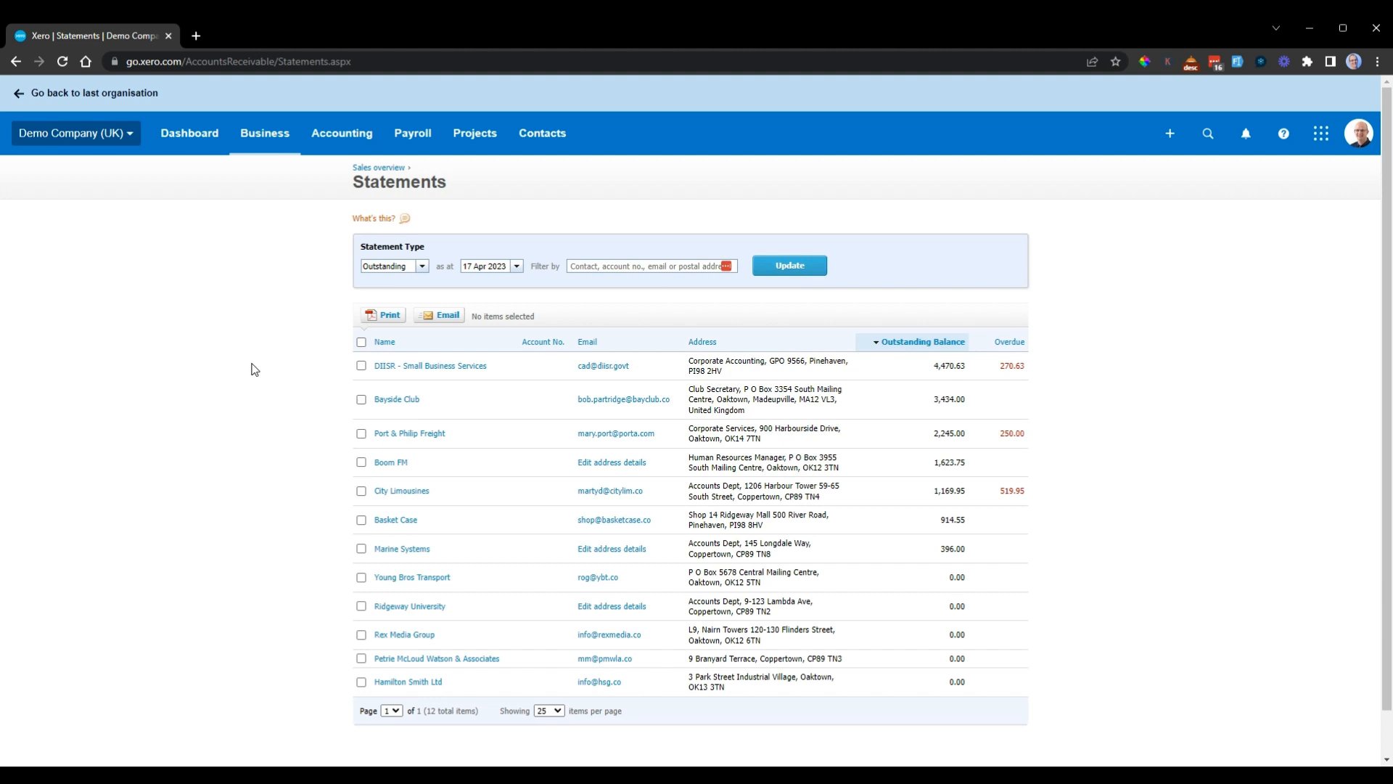
Step: Select all customers' statements except the five customers with a zero outstanding balance
click(361, 520)
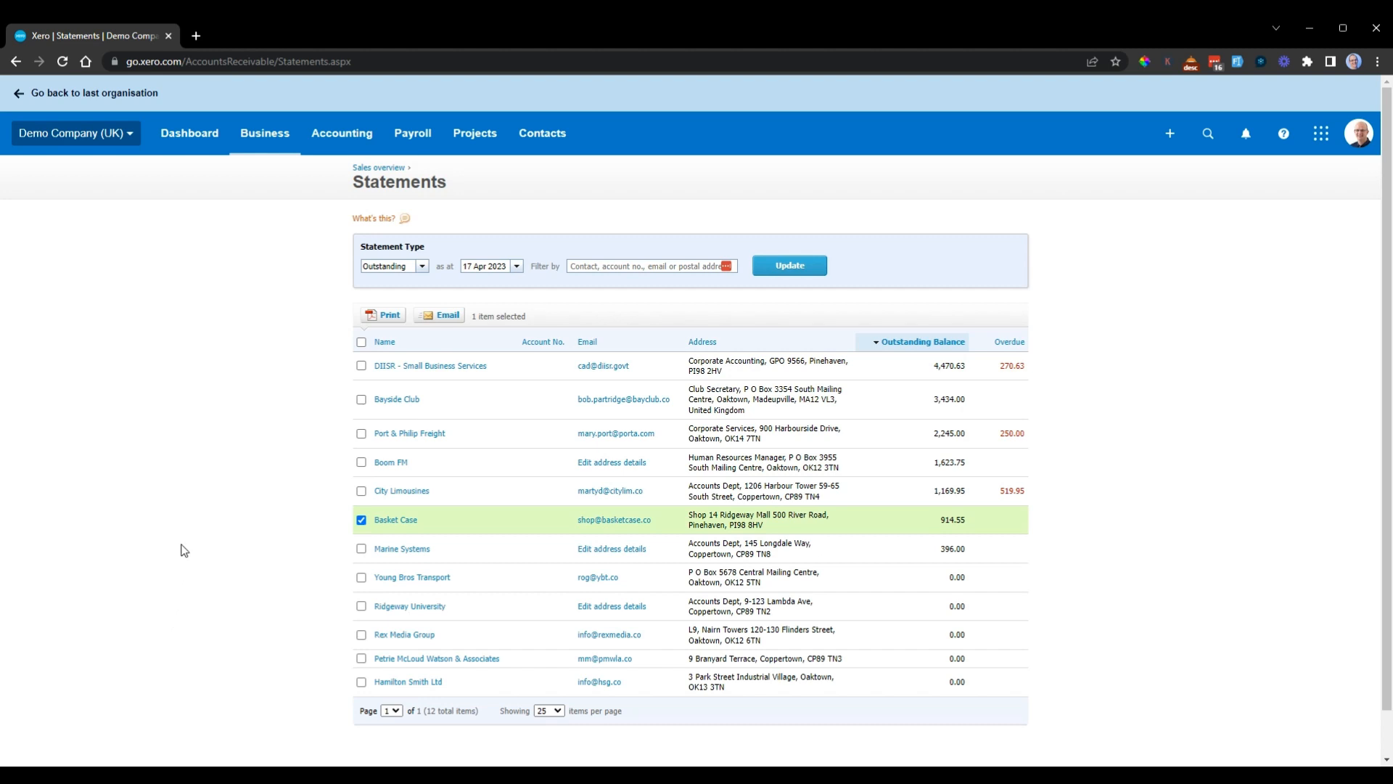
click(360, 521)
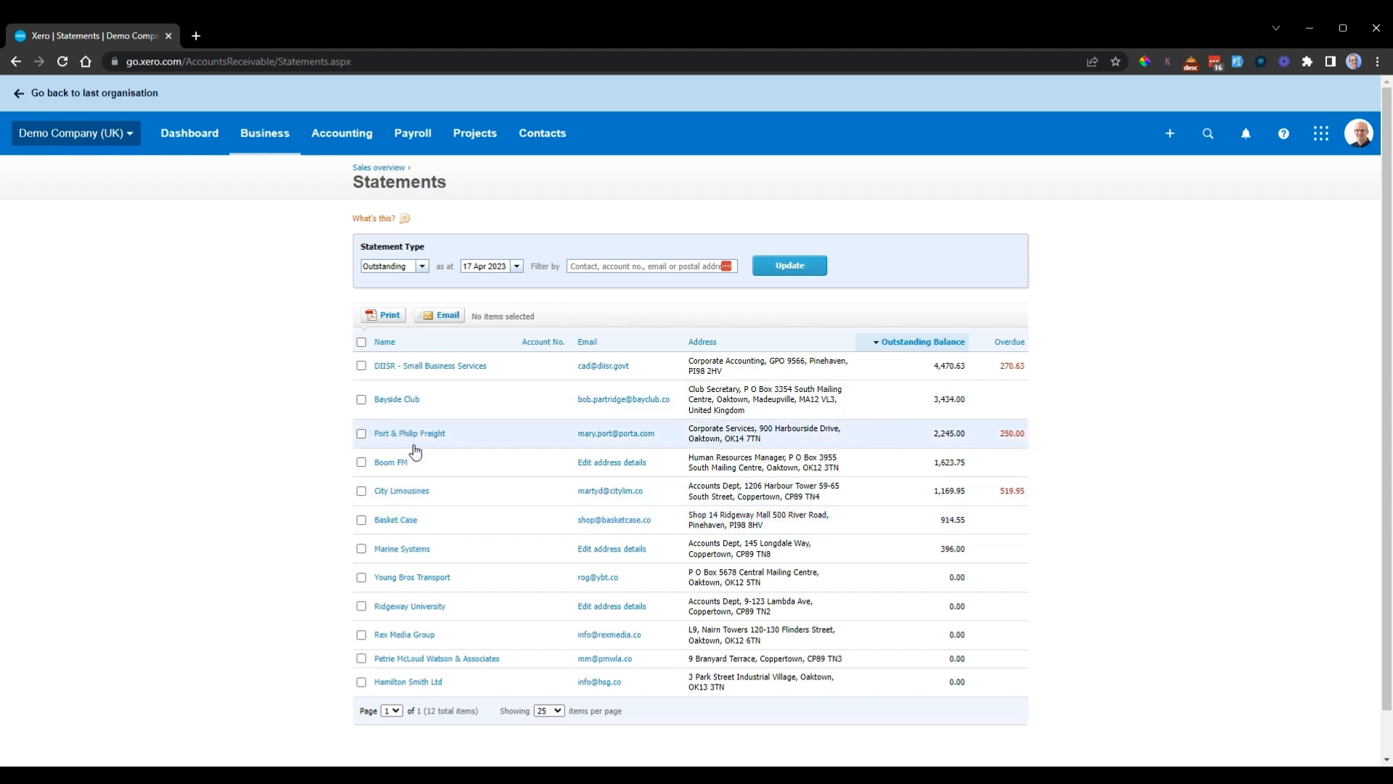
click(361, 342)
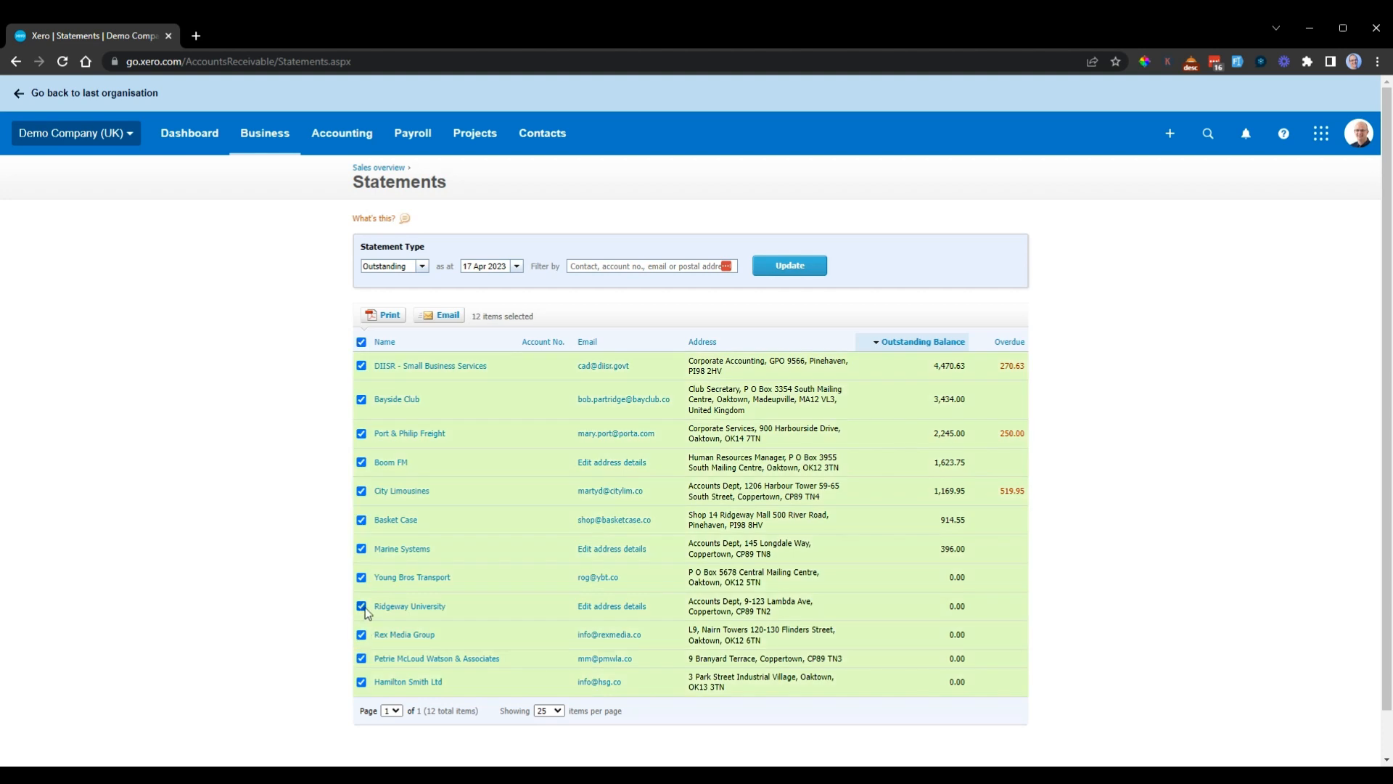
click(361, 578)
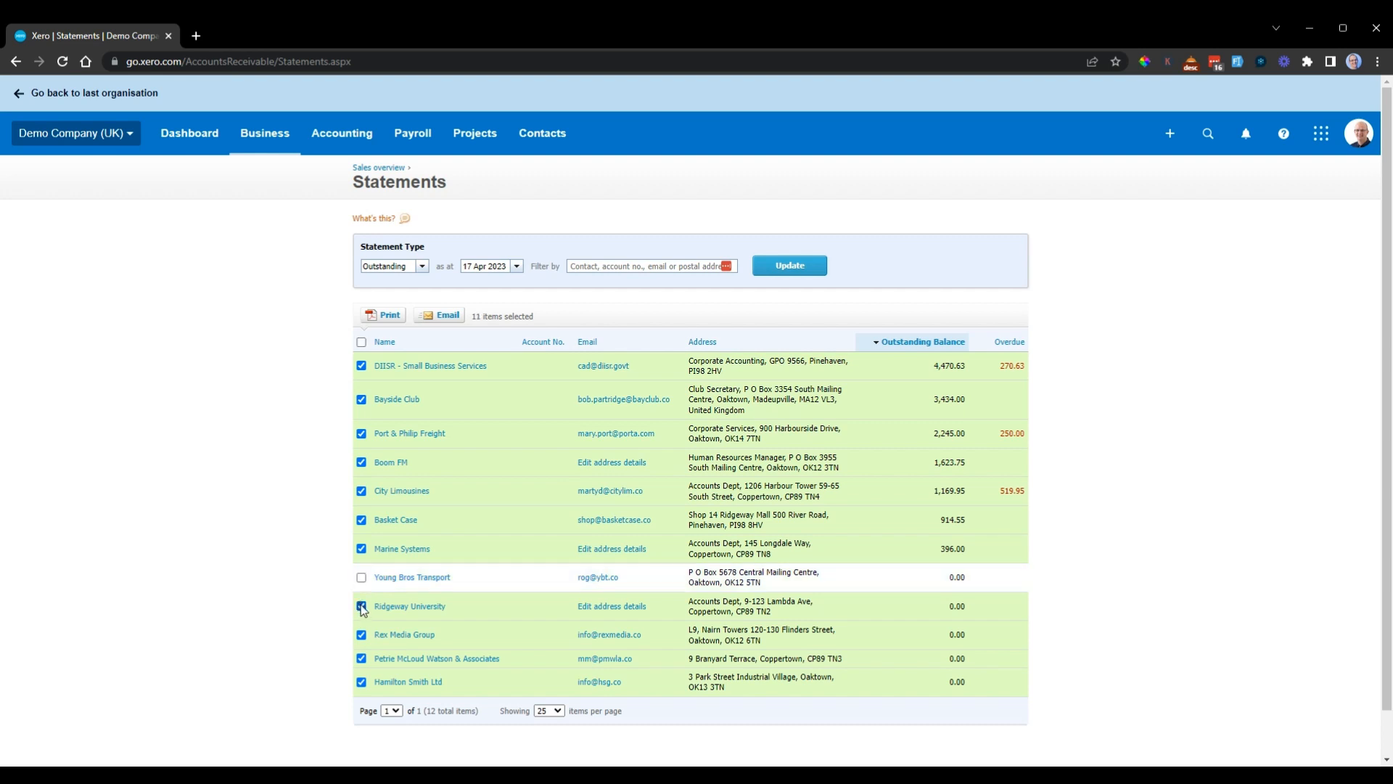
click(362, 606)
click(362, 635)
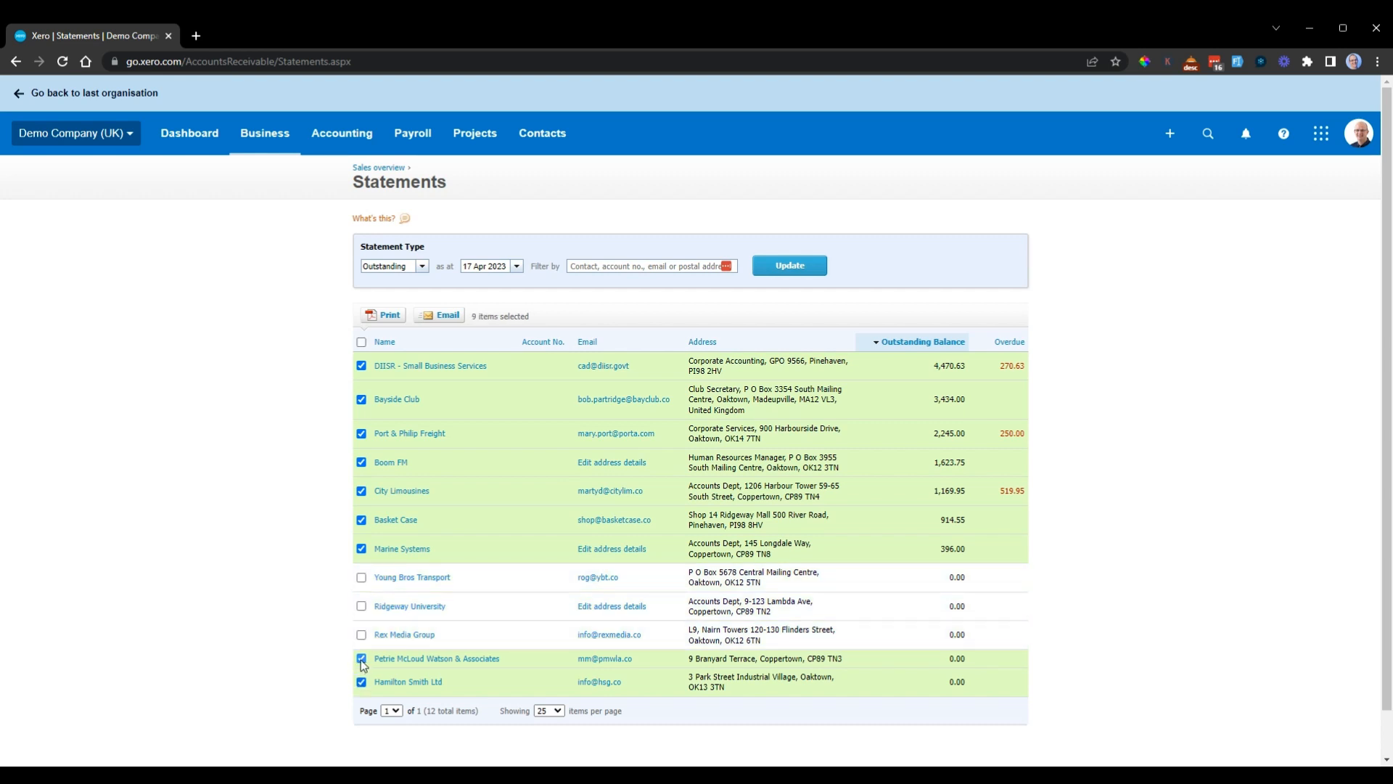
click(362, 658)
click(362, 682)
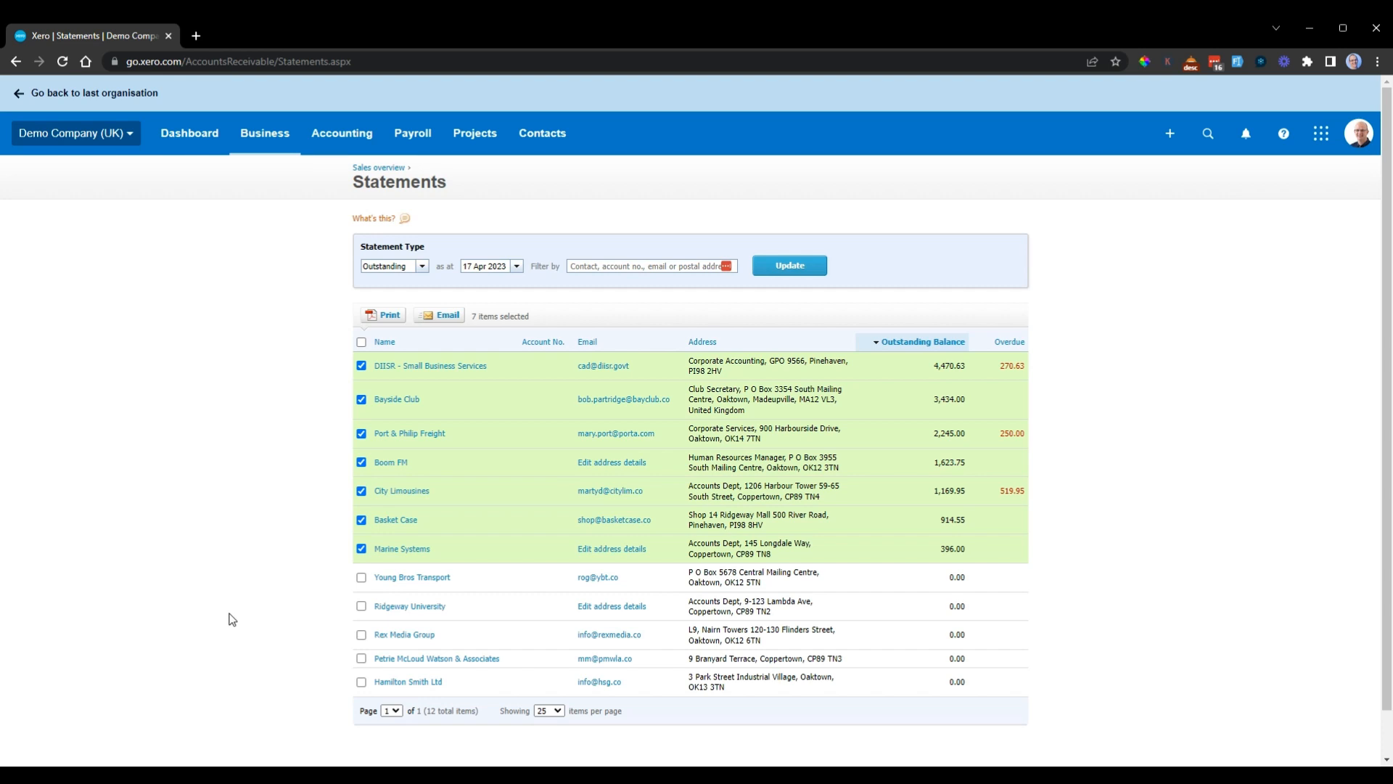
Step: Open the email form for the selected customers' statements, review the default message and cancel without sending
scroll(249, 494, down, 1)
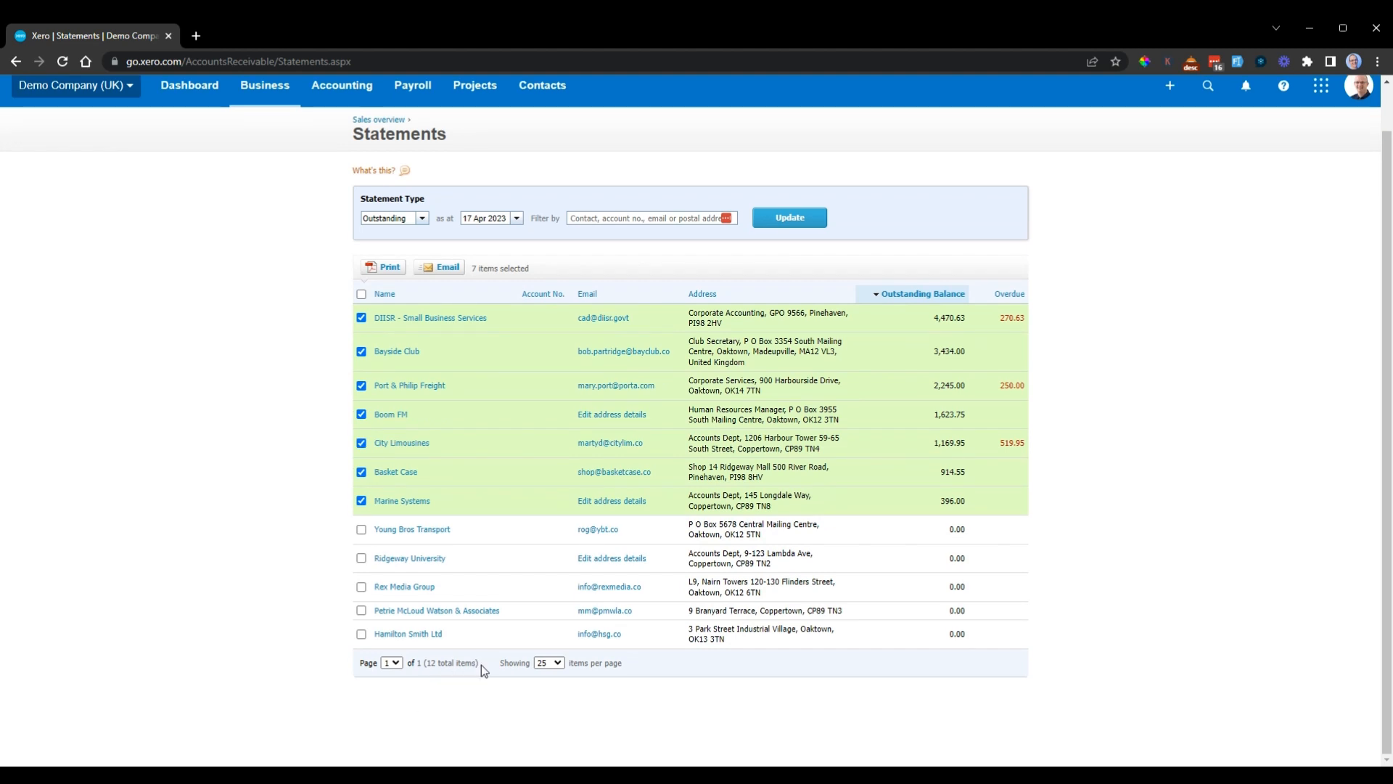
drag(479, 664, 409, 666)
click(259, 430)
click(439, 267)
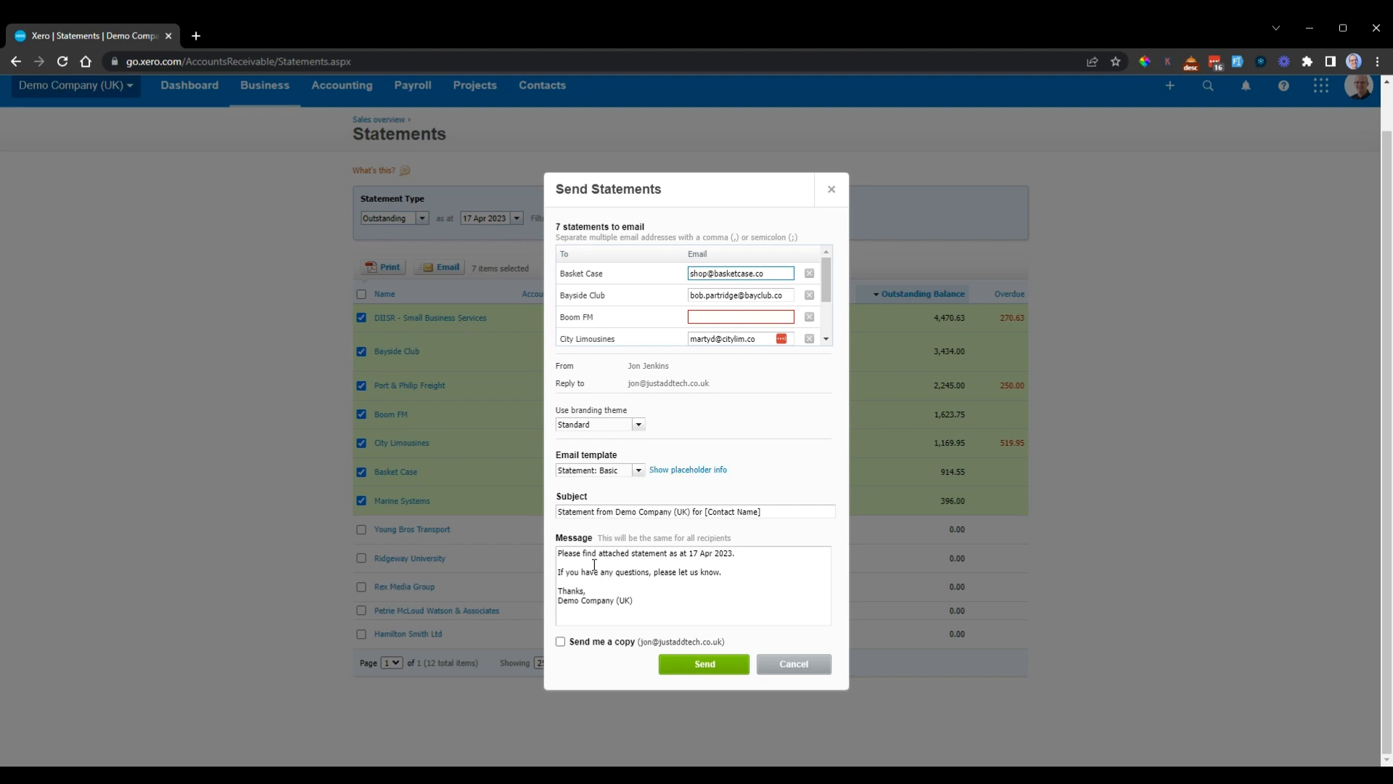
drag(563, 555, 636, 601)
click(834, 450)
click(796, 663)
Step: Deselect Bayside Club, Boom FM, Basket Case and Marine Systems, and open the email form for the remaining overdue customers
click(361, 351)
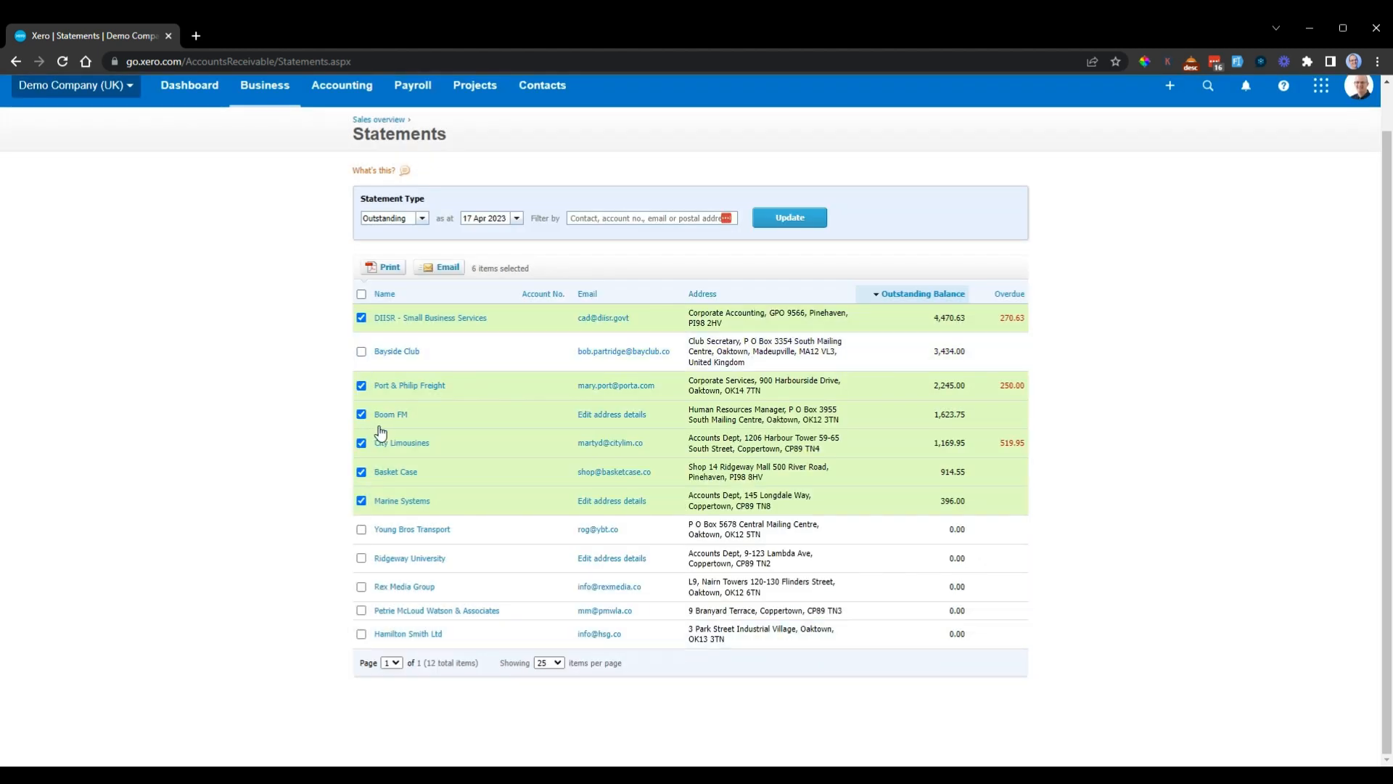
click(361, 415)
click(361, 472)
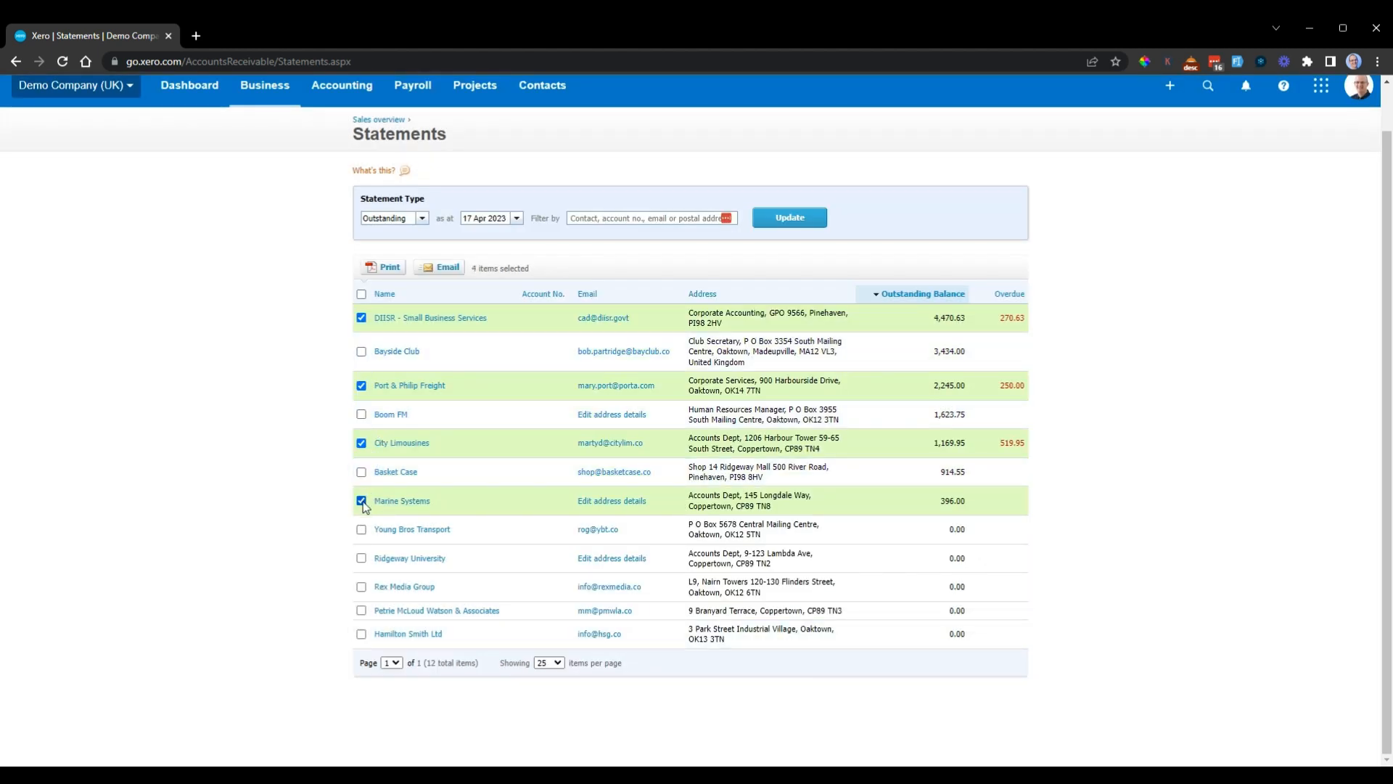
click(362, 501)
click(444, 267)
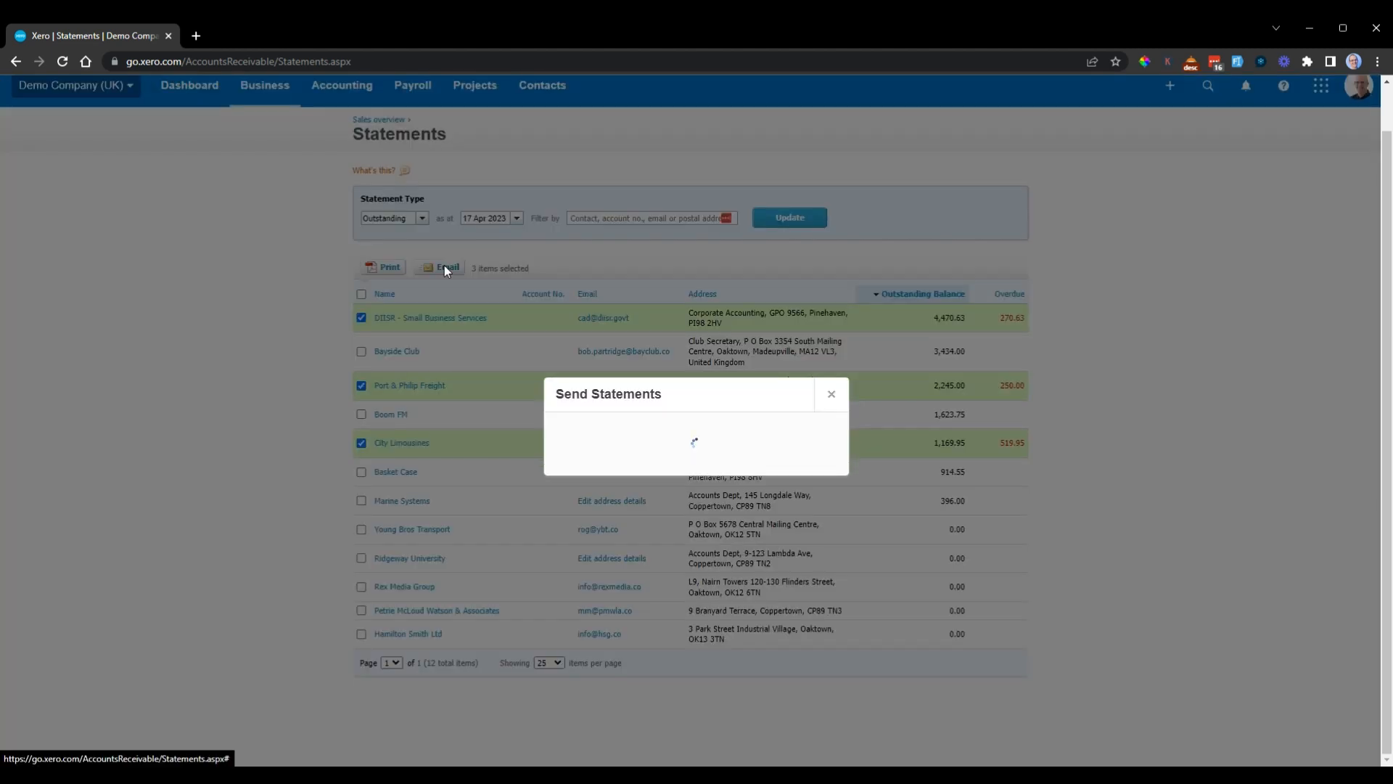
Step: Review the email template setting and the default message text for the overdue customers' statements
click(638, 461)
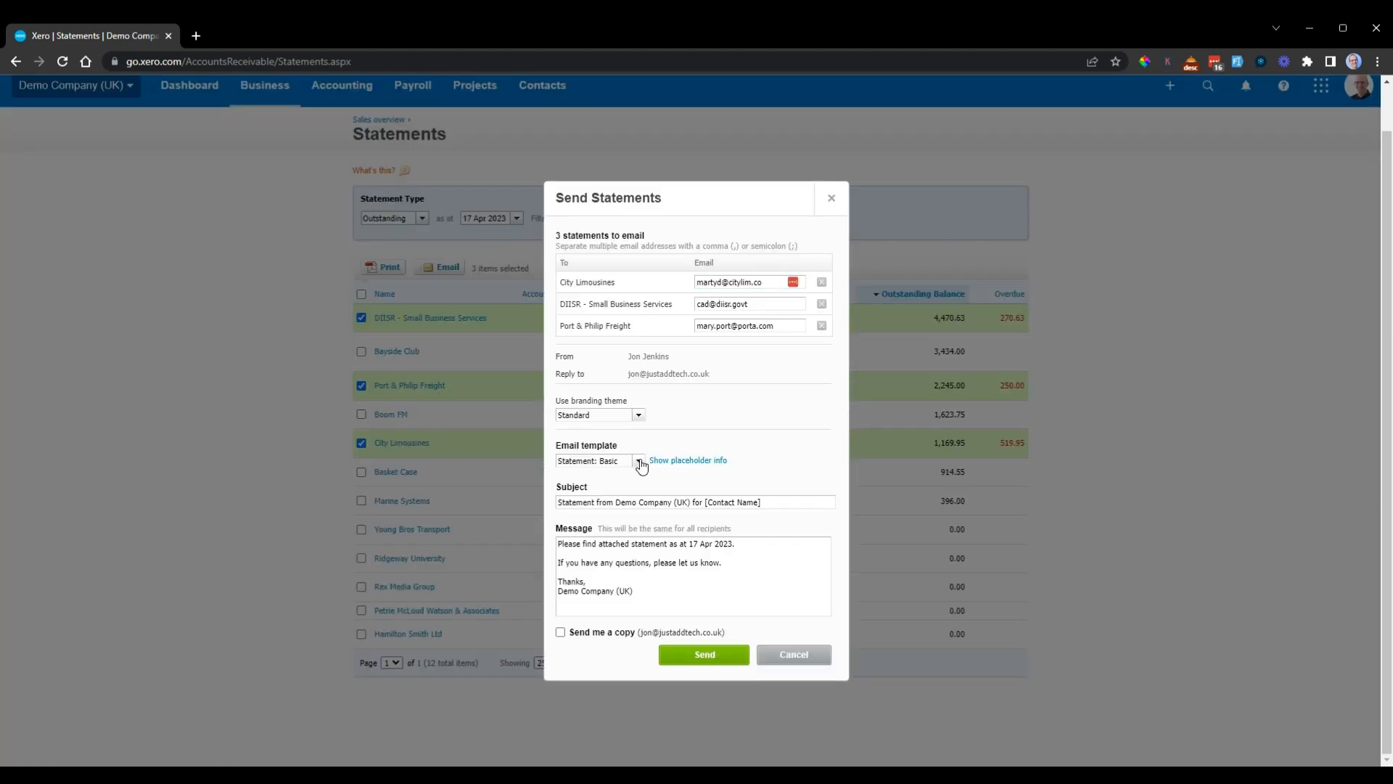
click(798, 452)
drag(638, 450, 556, 445)
drag(558, 543, 649, 597)
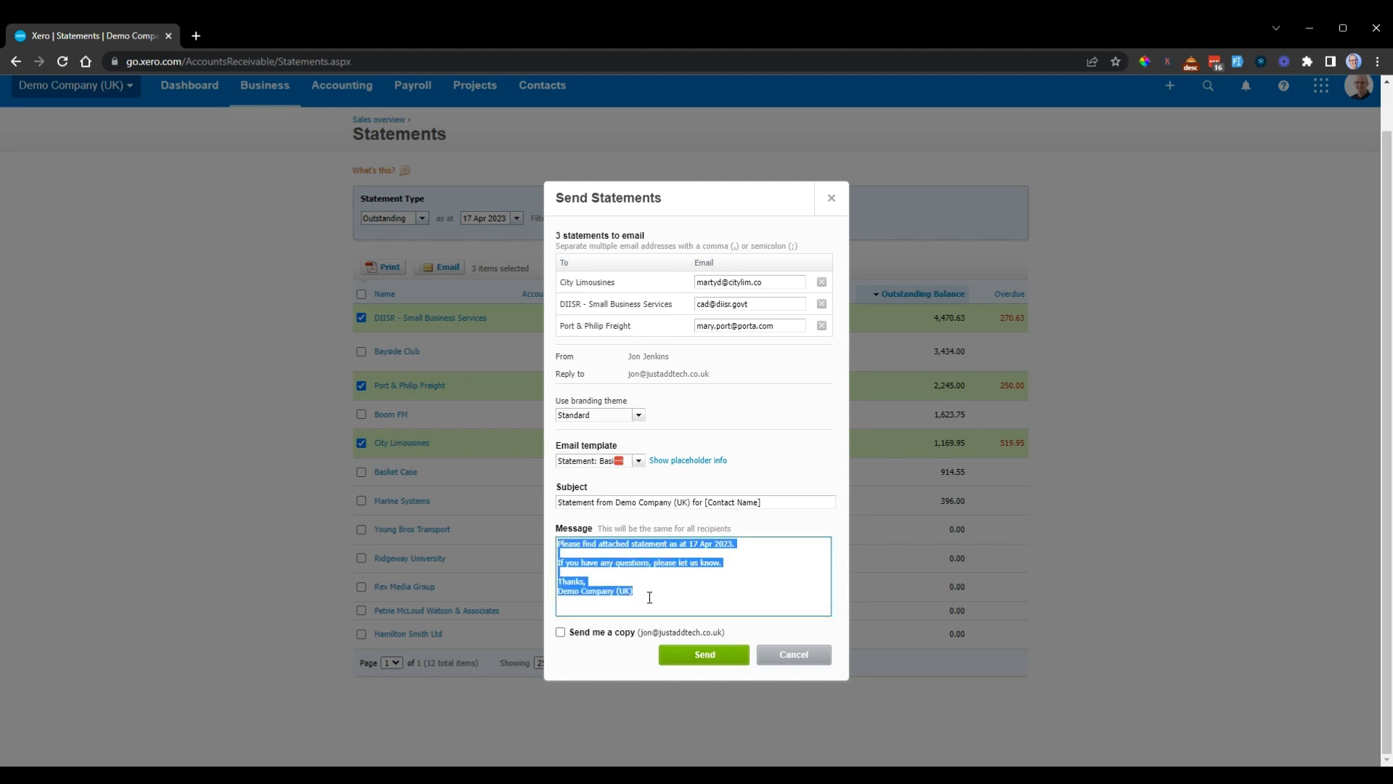
click(803, 476)
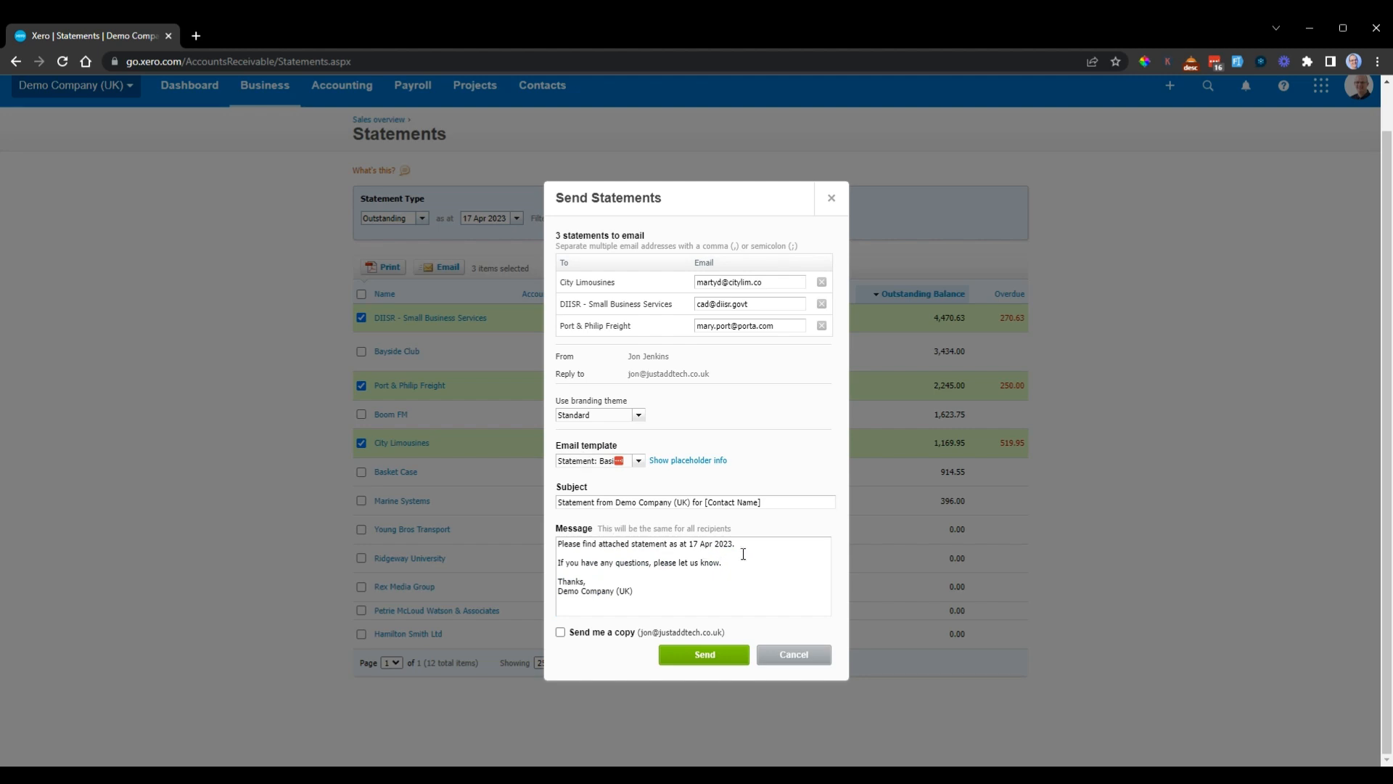
Step: Insert the greeting "To Whom It May Concern," on its own line at the start of the statement email message
drag(745, 545, 572, 529)
click(560, 543)
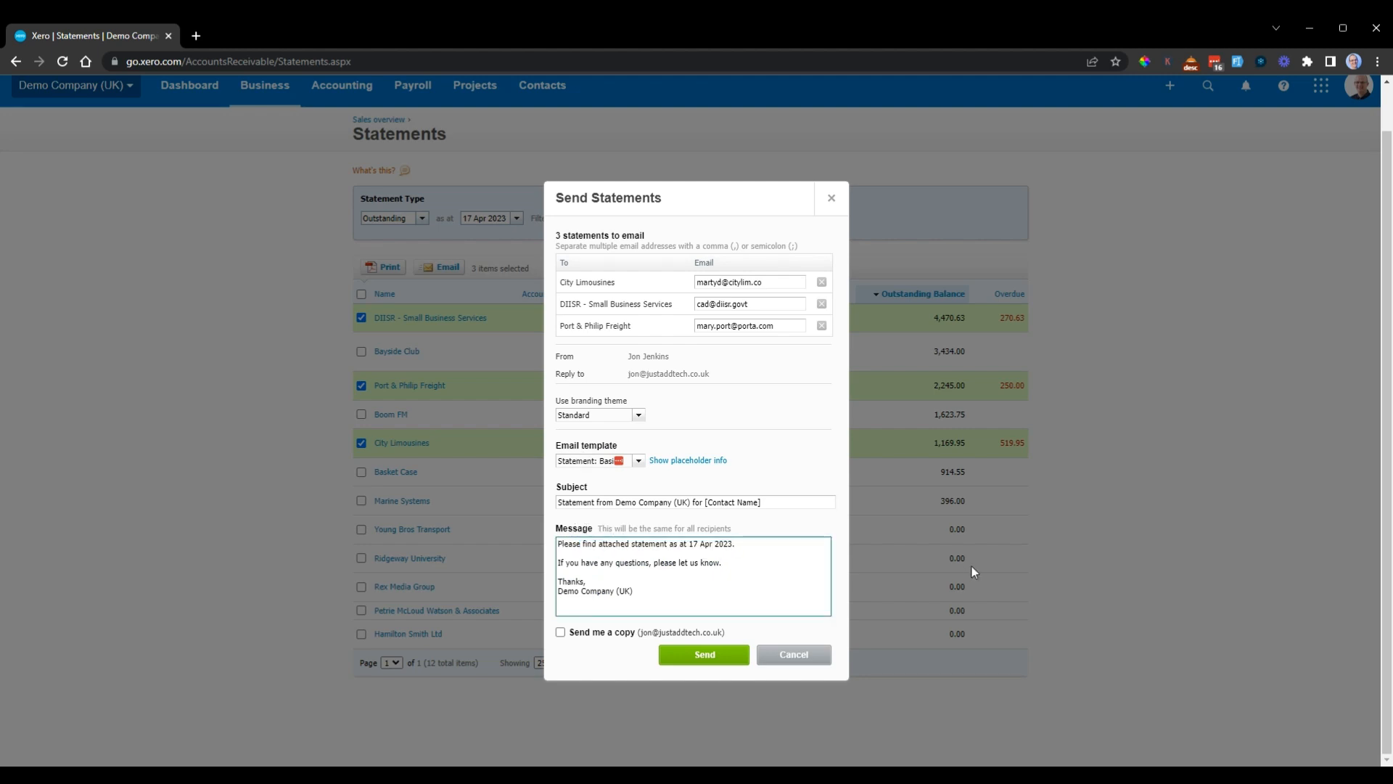
key(Return)
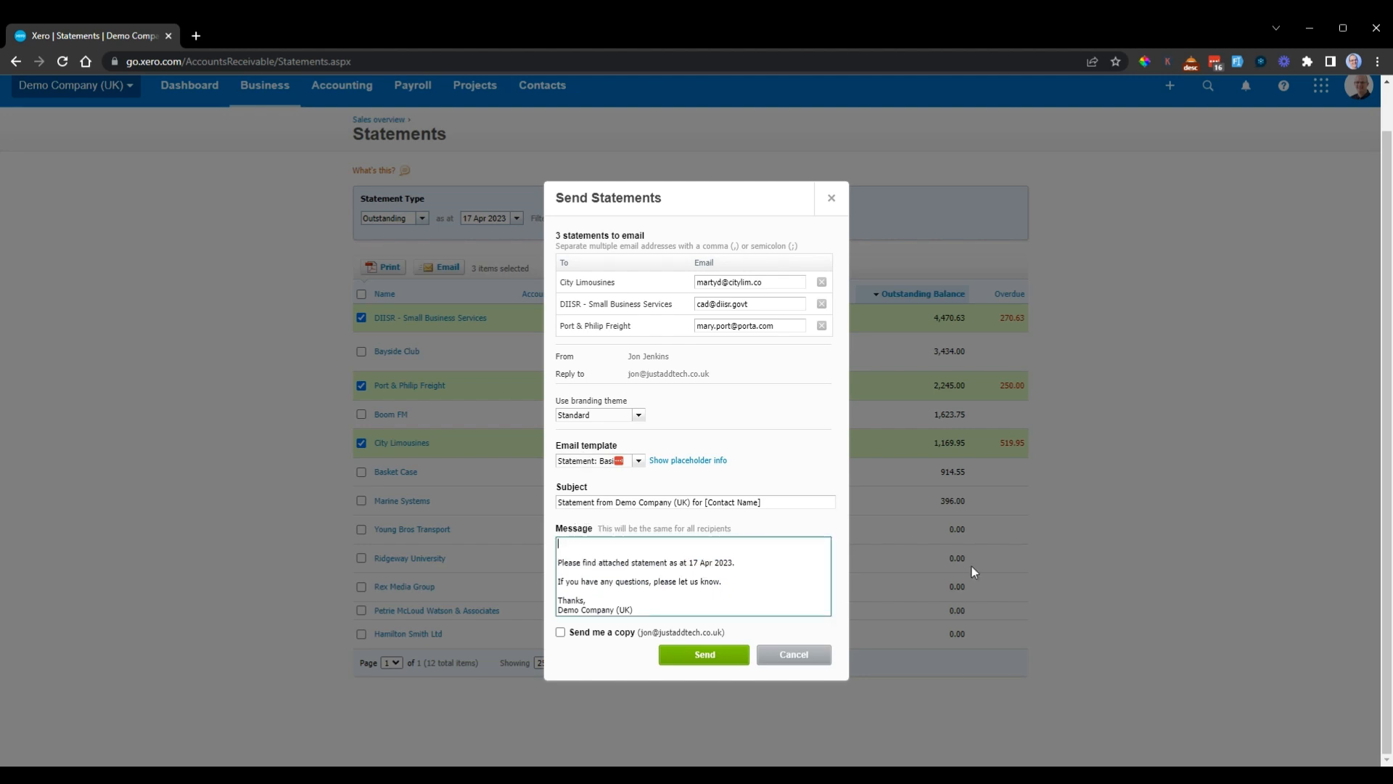
text(To Whom It May Concern,)
Step: Review the message, email template and recipients' email addresses, and close the statement email form without sending
drag(559, 544, 734, 614)
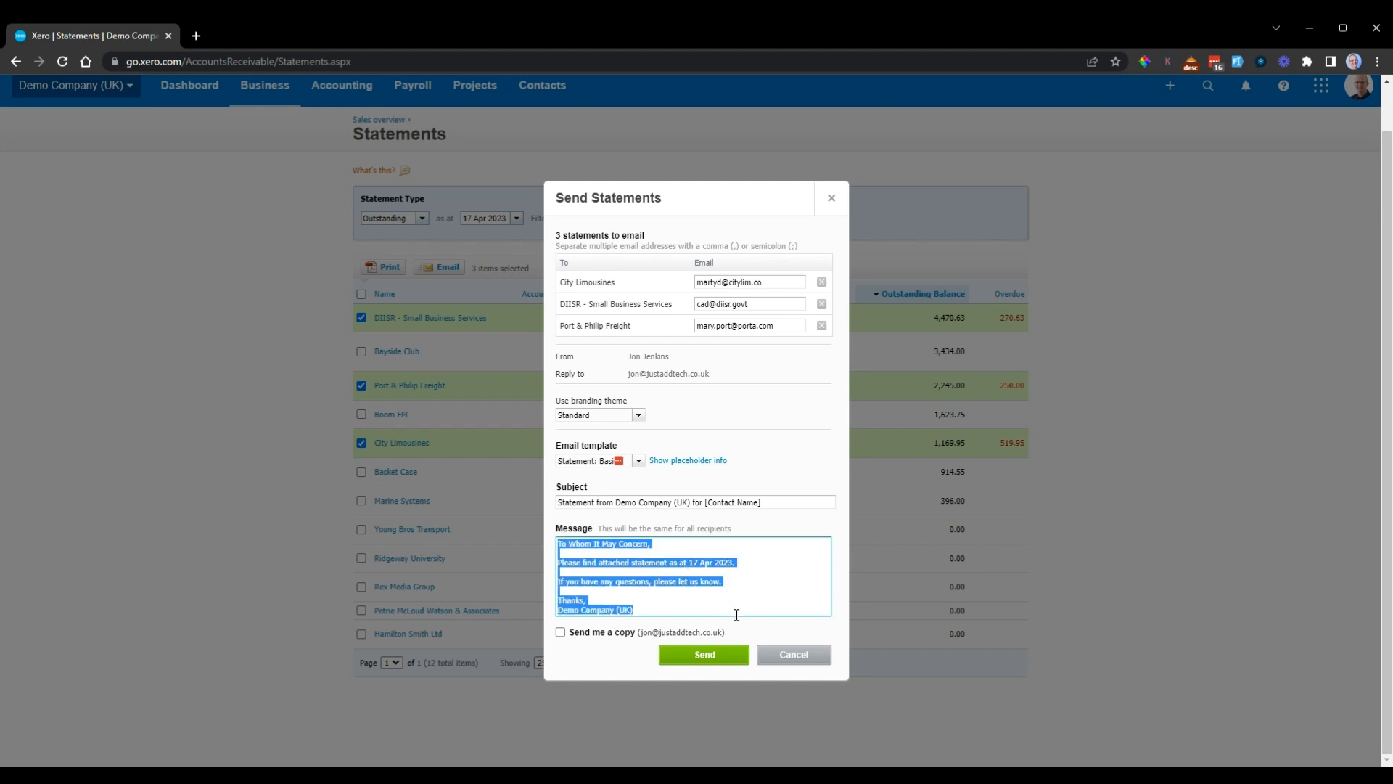
click(734, 613)
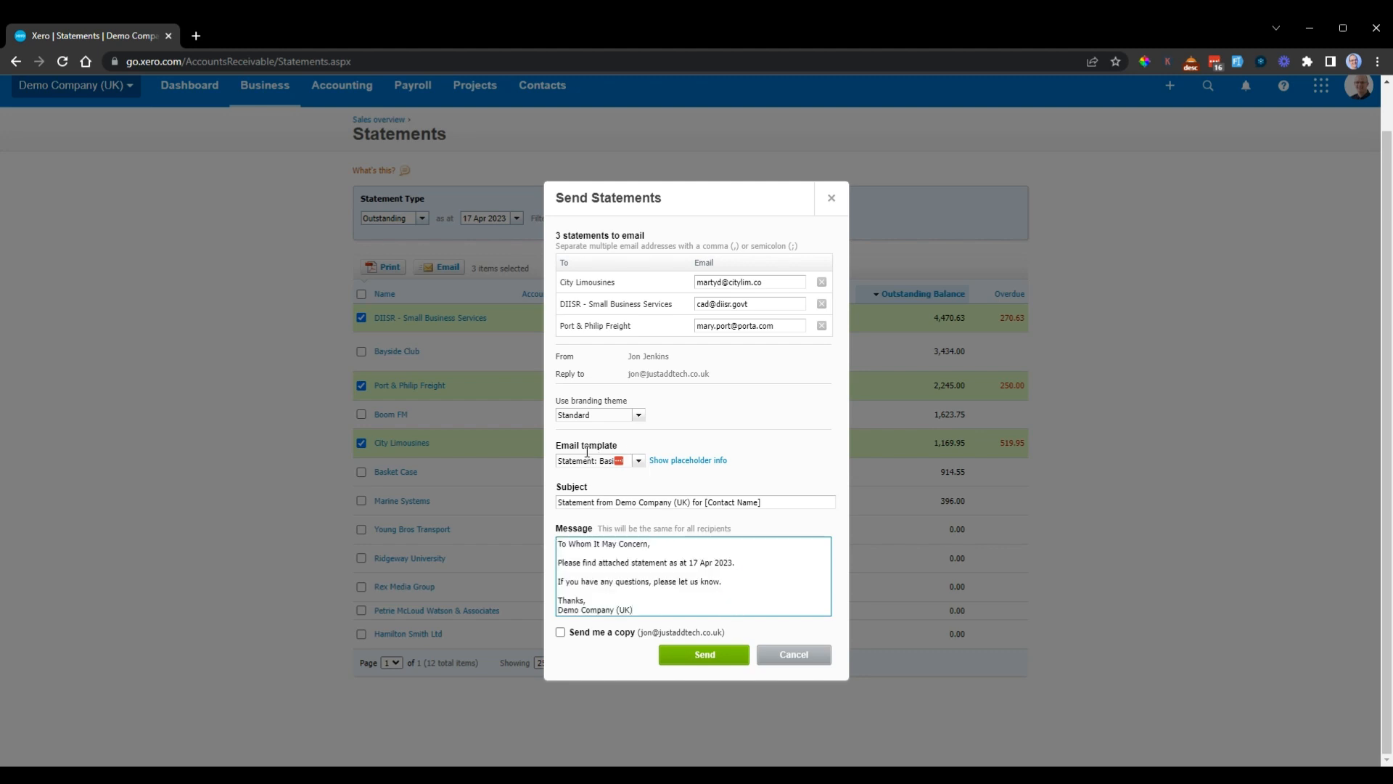
drag(557, 446, 634, 446)
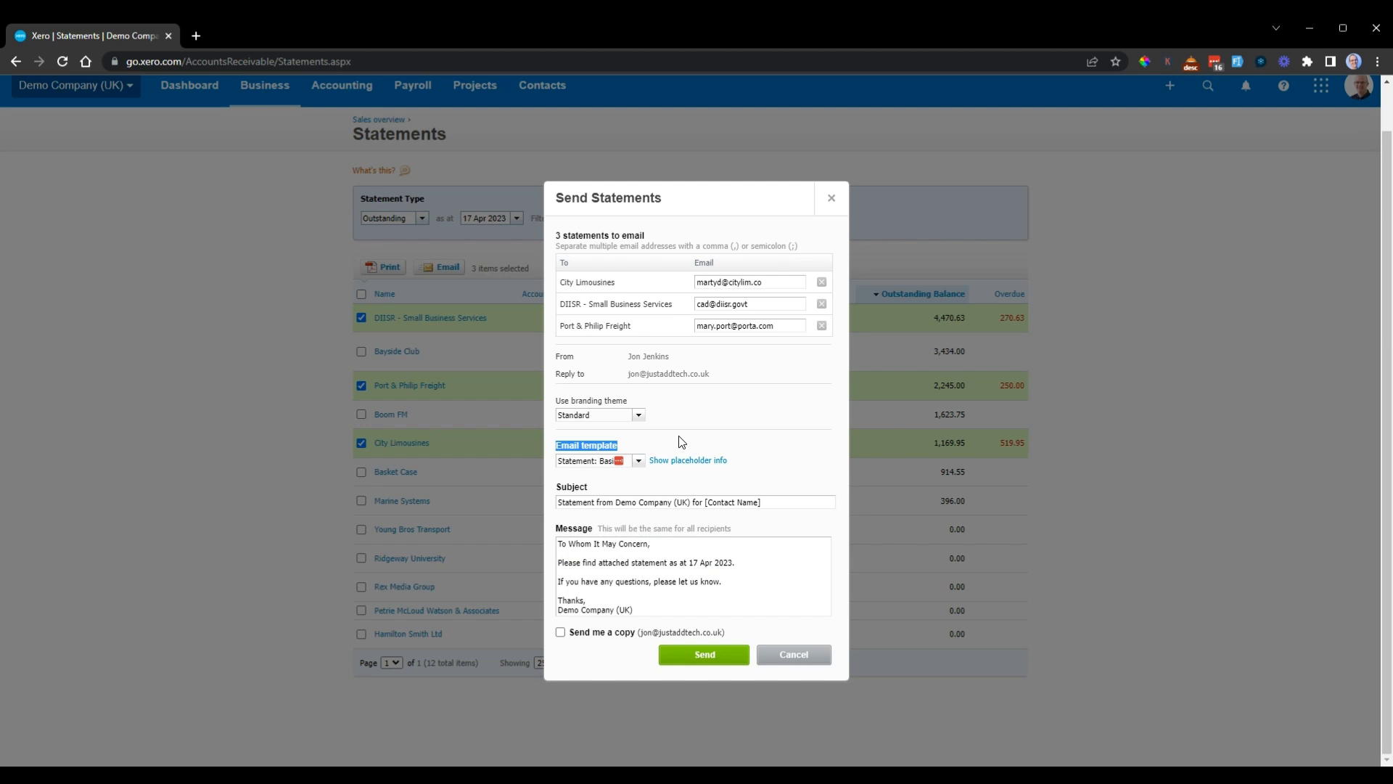
click(780, 282)
click(784, 304)
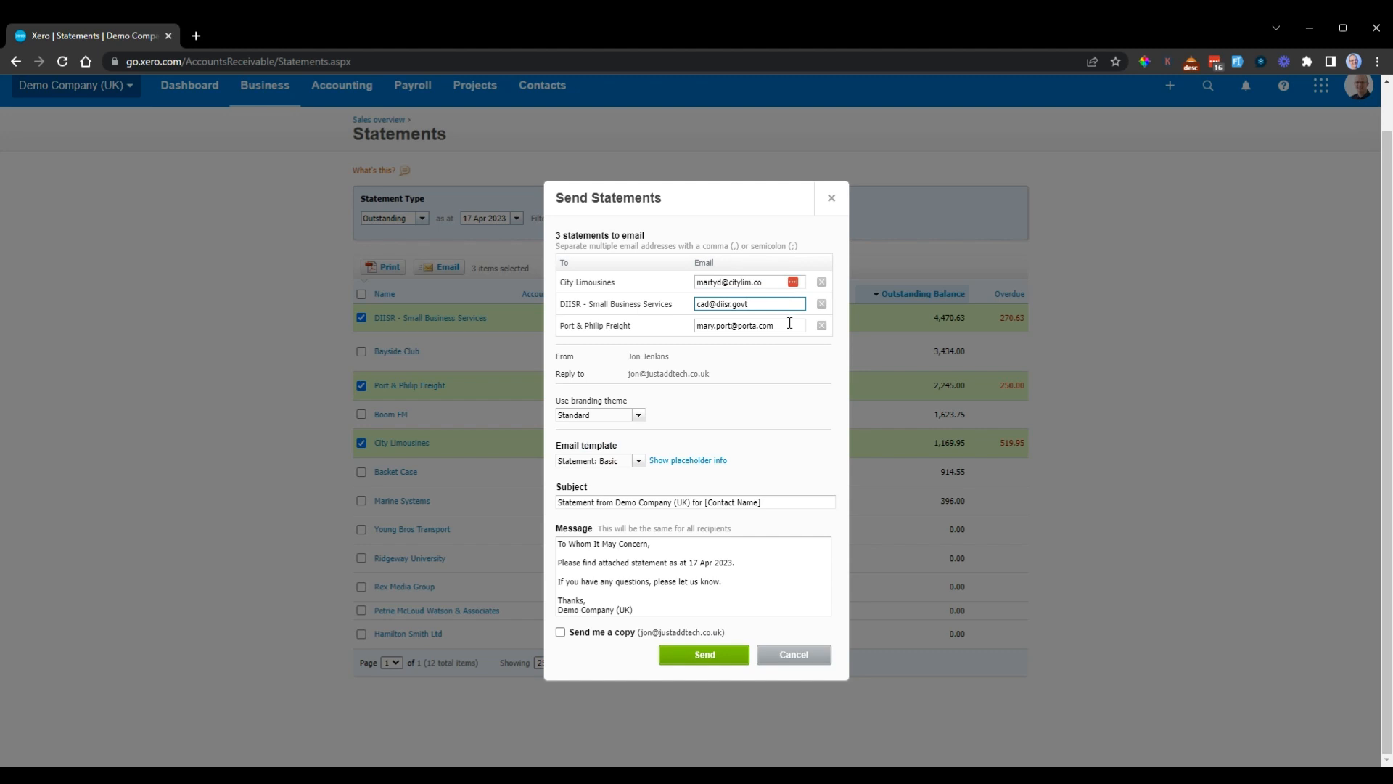
click(790, 325)
click(776, 283)
click(783, 329)
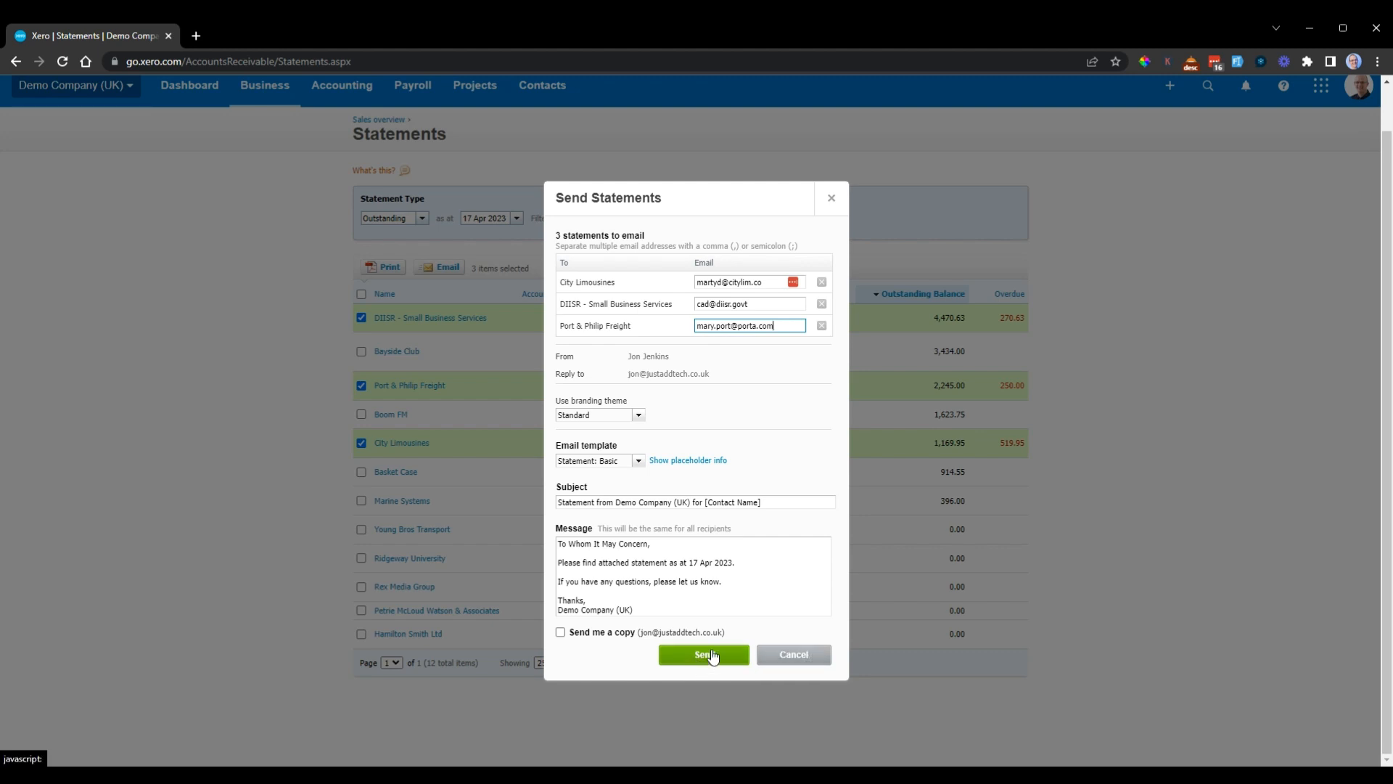
click(802, 657)
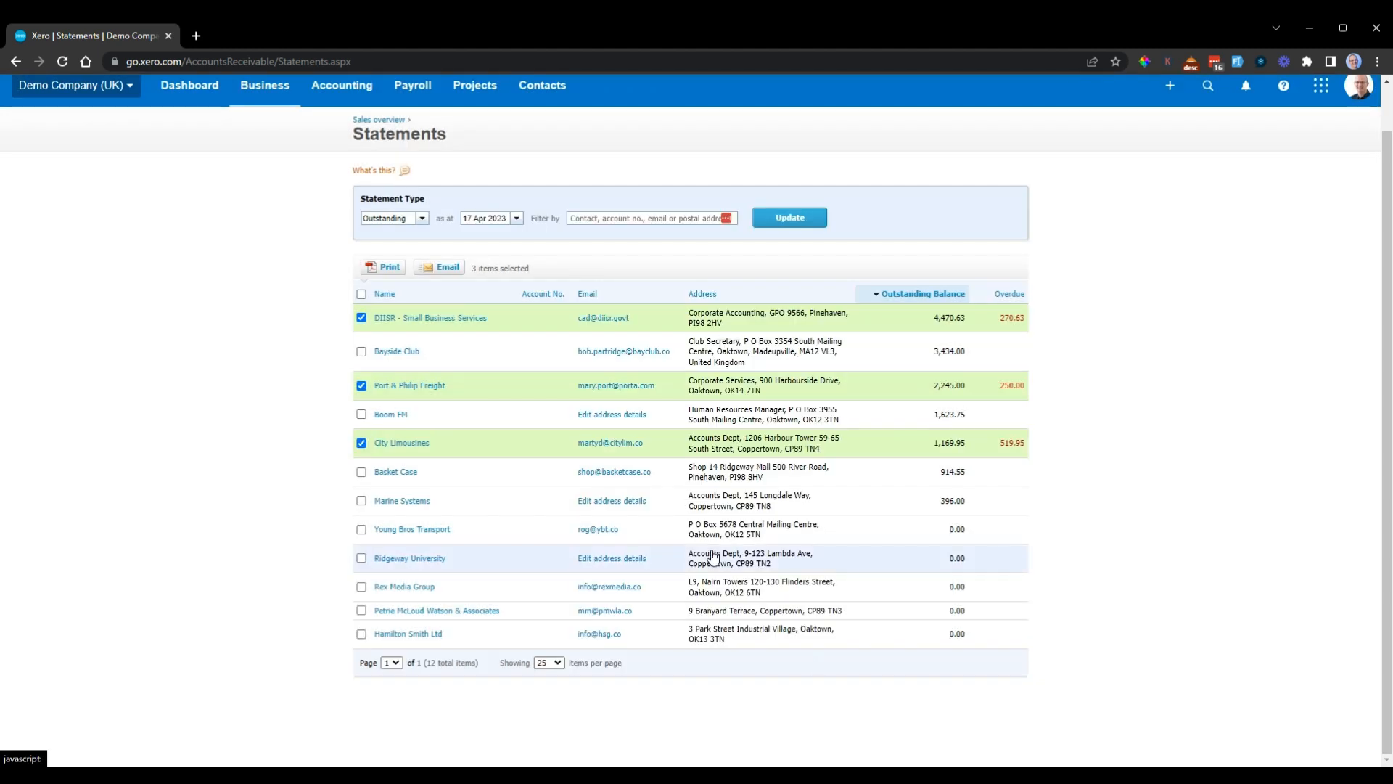
Step: Deselect DIISR - Small Business Services, Port & Philip Freight and City Limousines in the statements list
click(361, 317)
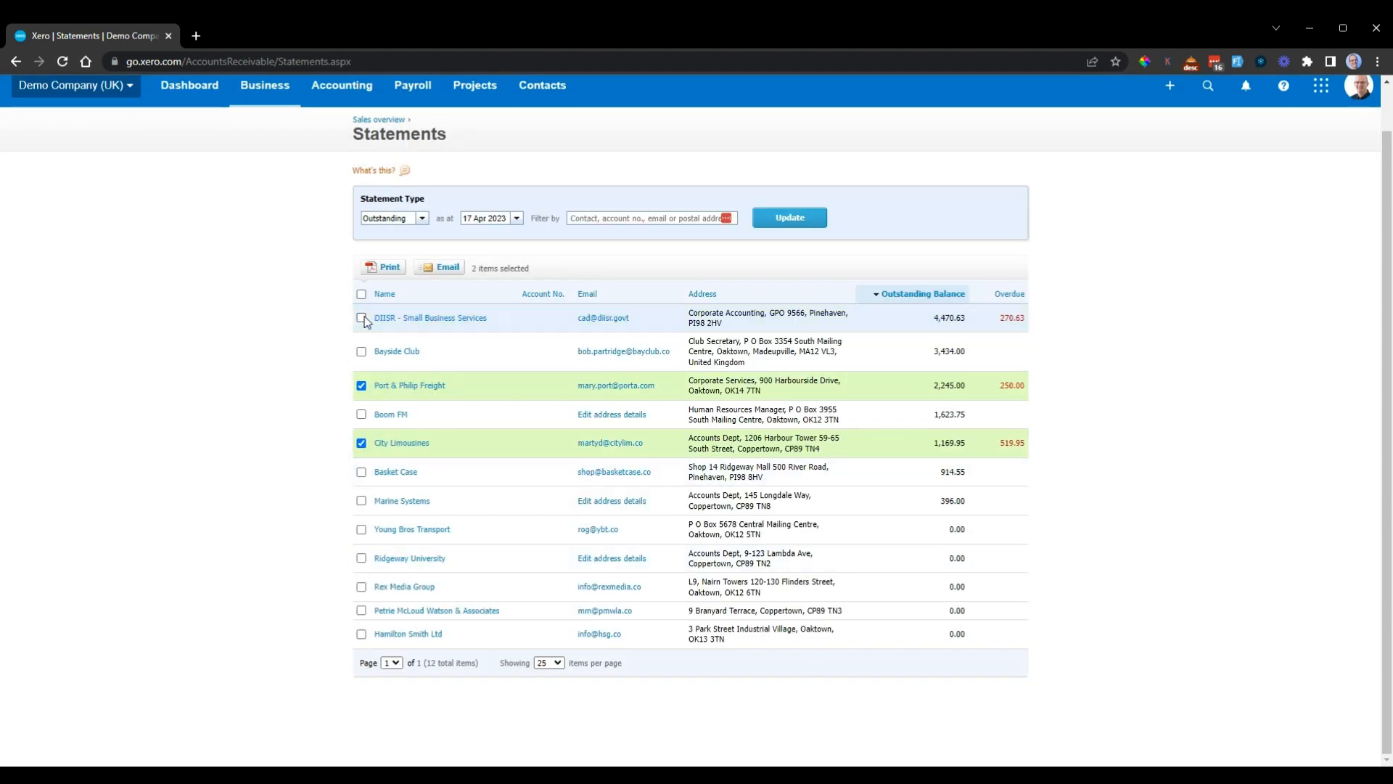
click(361, 385)
click(362, 443)
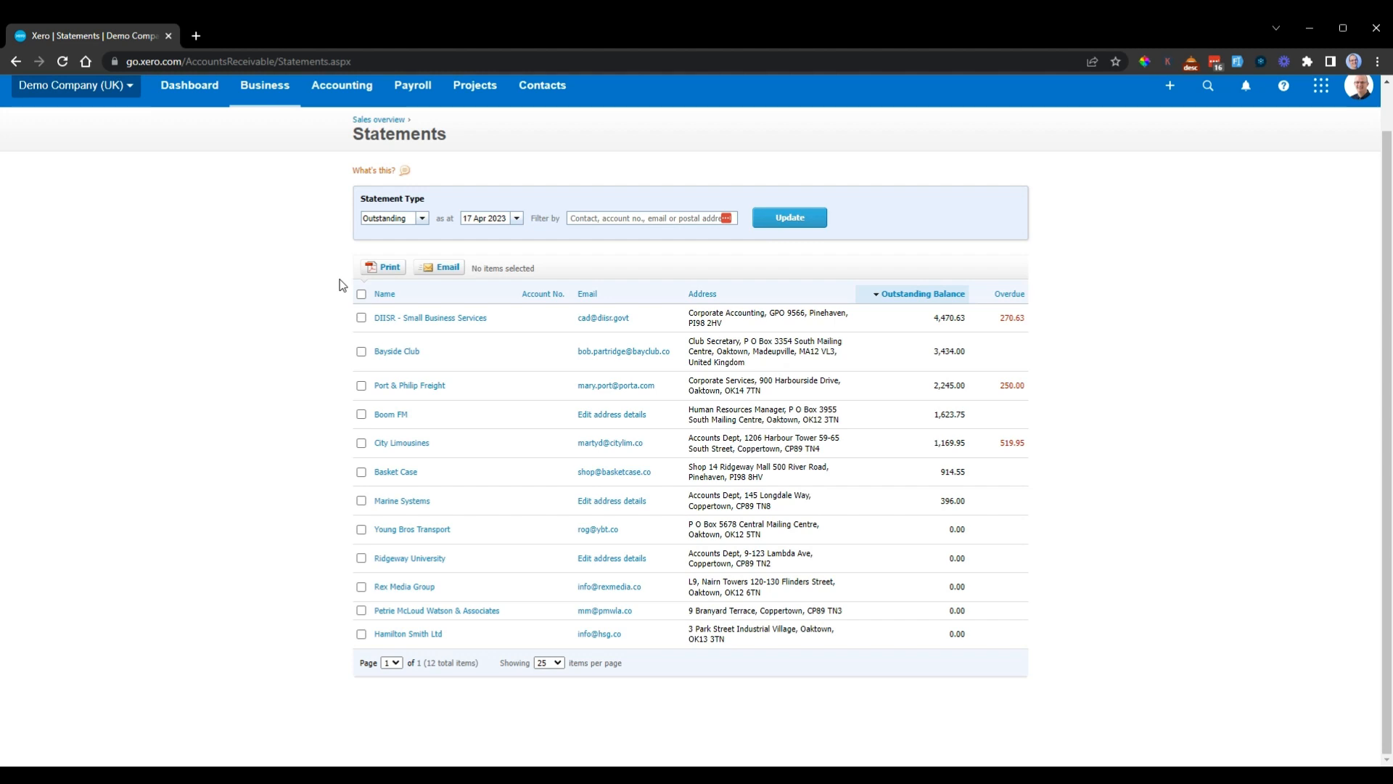
Step: Leave the customer statements and go to the bank accounts page
scroll(254, 231, up, 1)
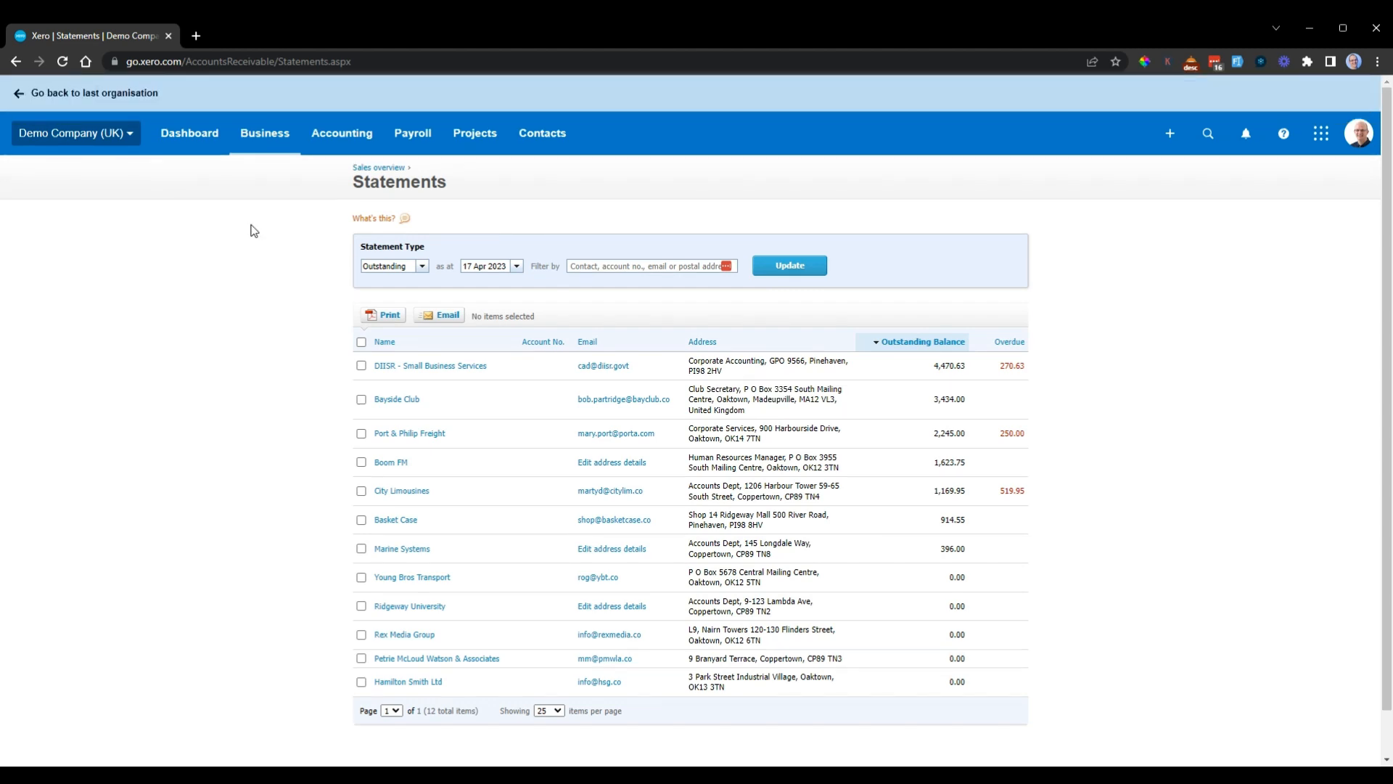
click(313, 144)
click(324, 178)
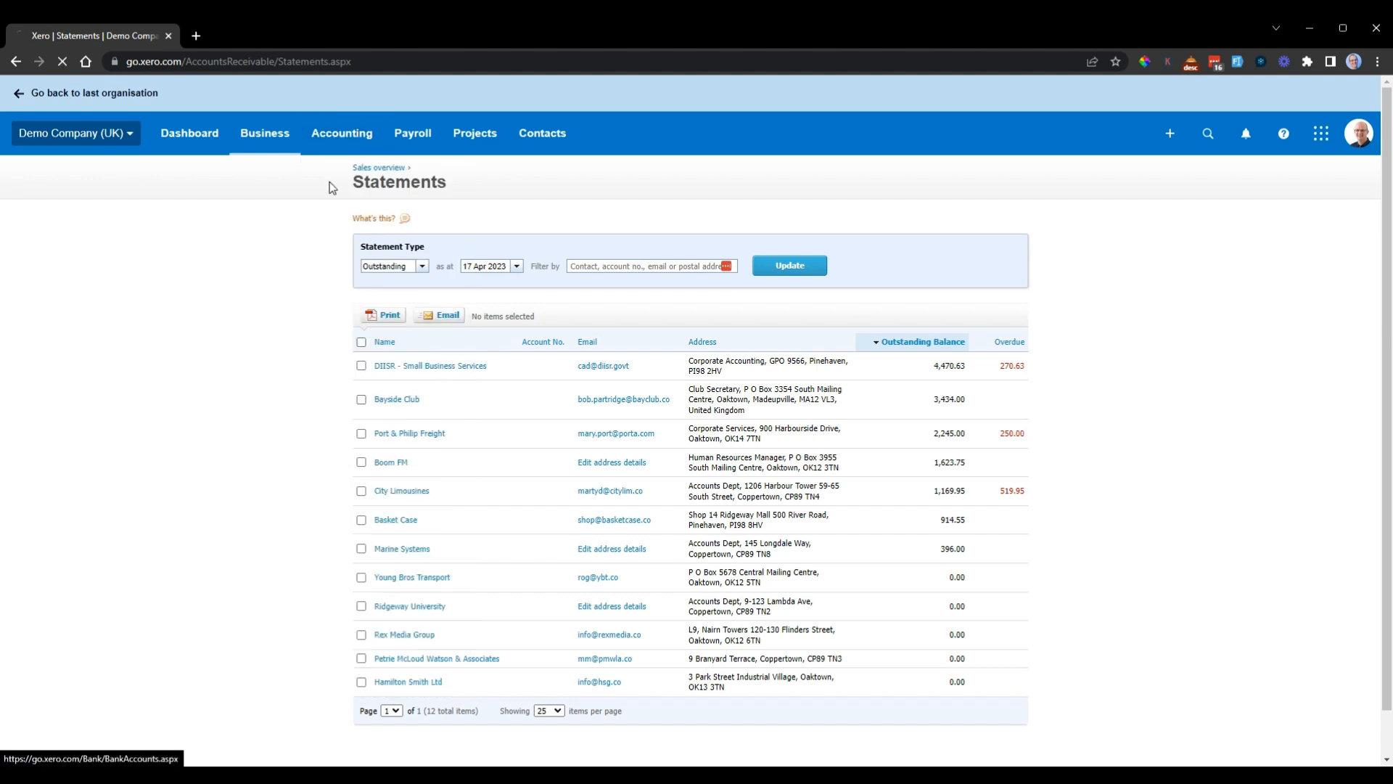